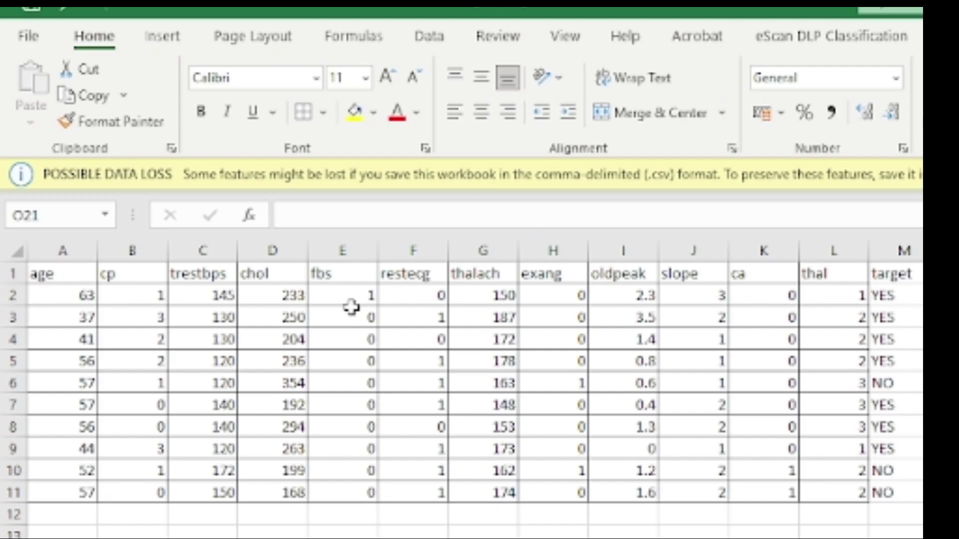
Step: Review the heart disease dataset's target column and the age, cp and trestbps headers in the spreadsheet
drag(904, 273, 882, 497)
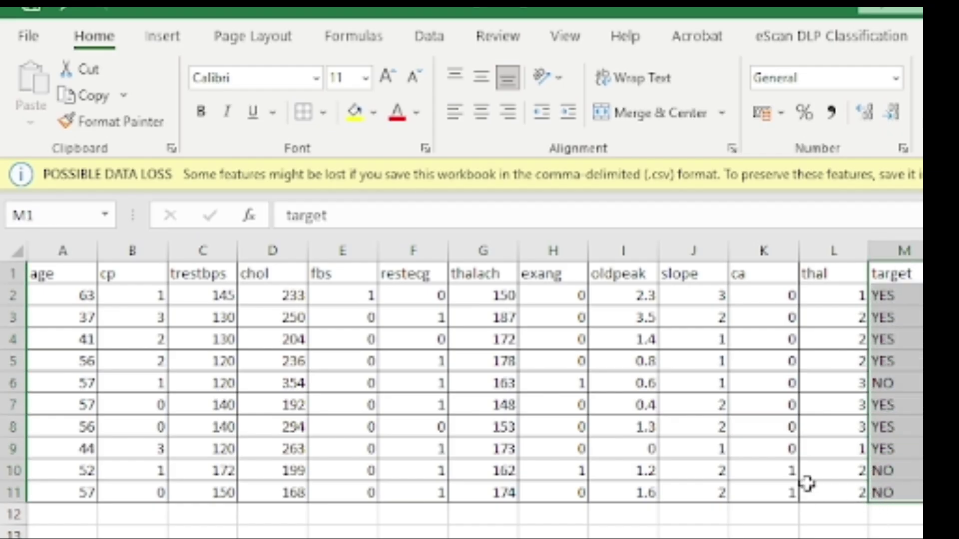
click(72, 278)
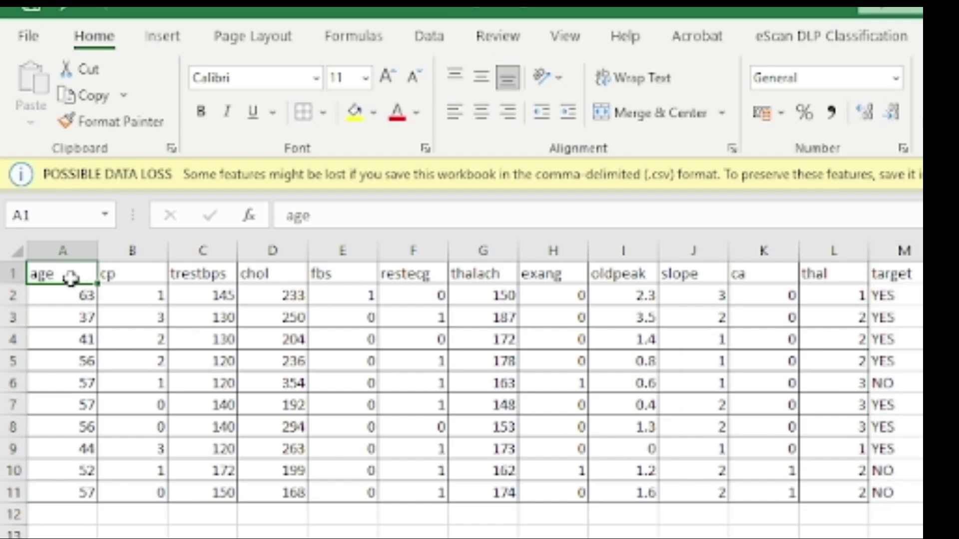
click(142, 274)
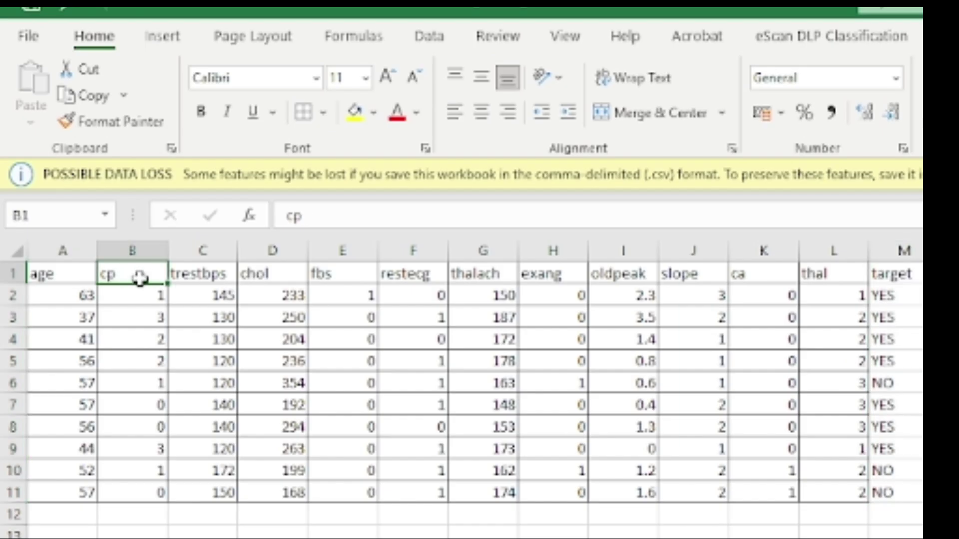
click(212, 276)
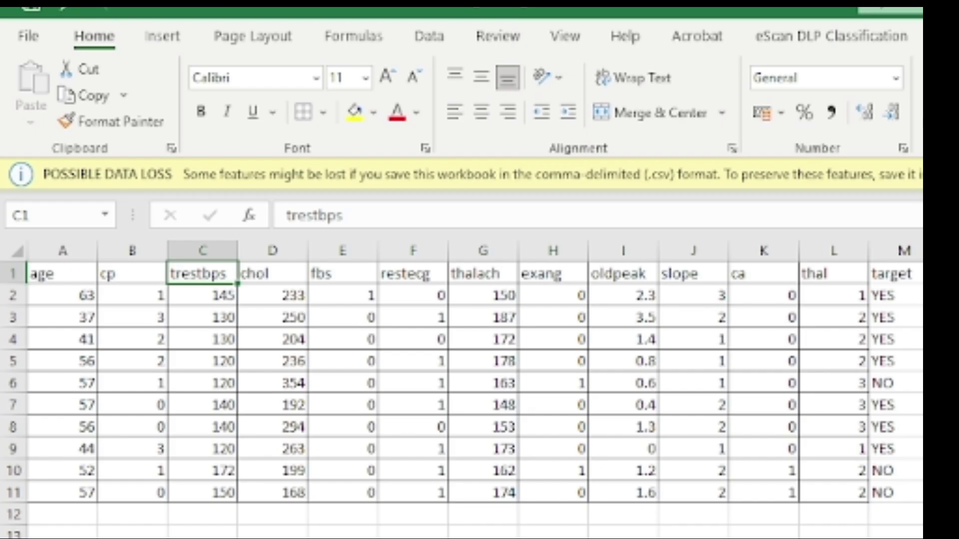
Step: Switch to the finished process in Altair AI Studio and open its Cross Validation operator for inspection
key(alt+Tab)
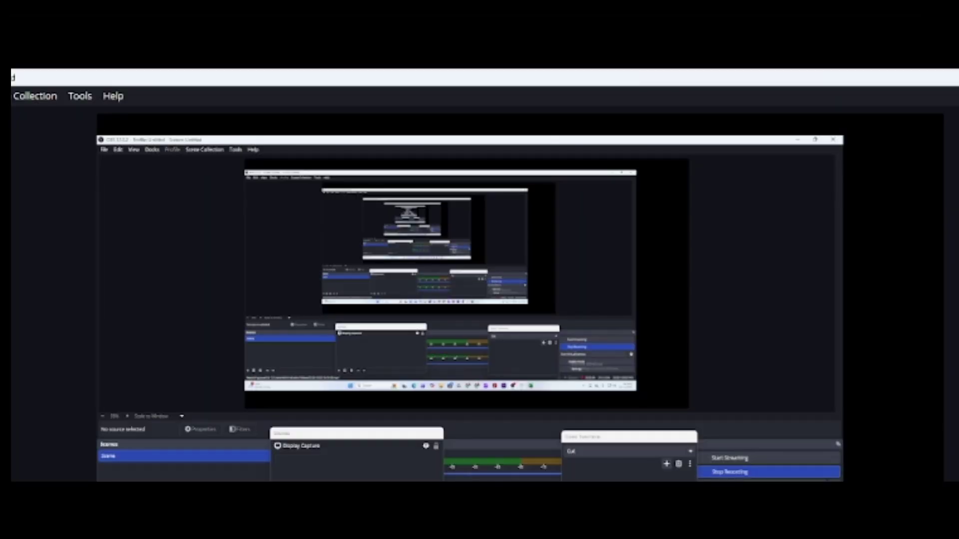
key(alt+Tab)
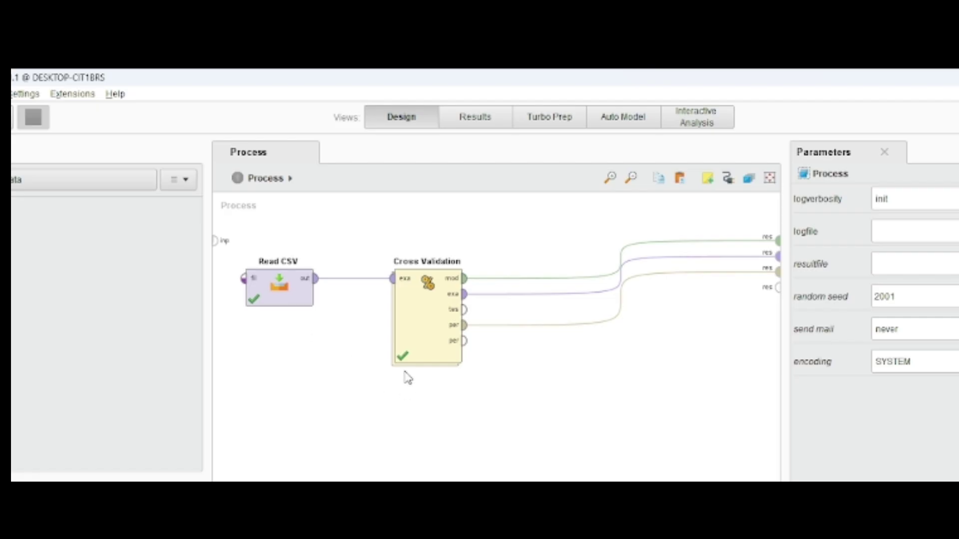
double_click(425, 330)
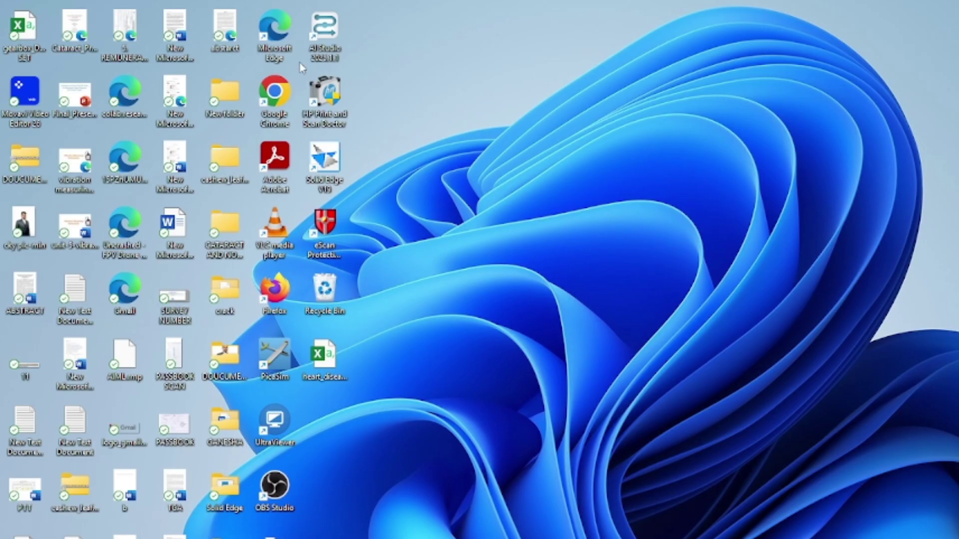
Step: Launch Altair AI Studio normally with extensions enabled and dismiss the welcome window, leaving an empty process
double_click(330, 30)
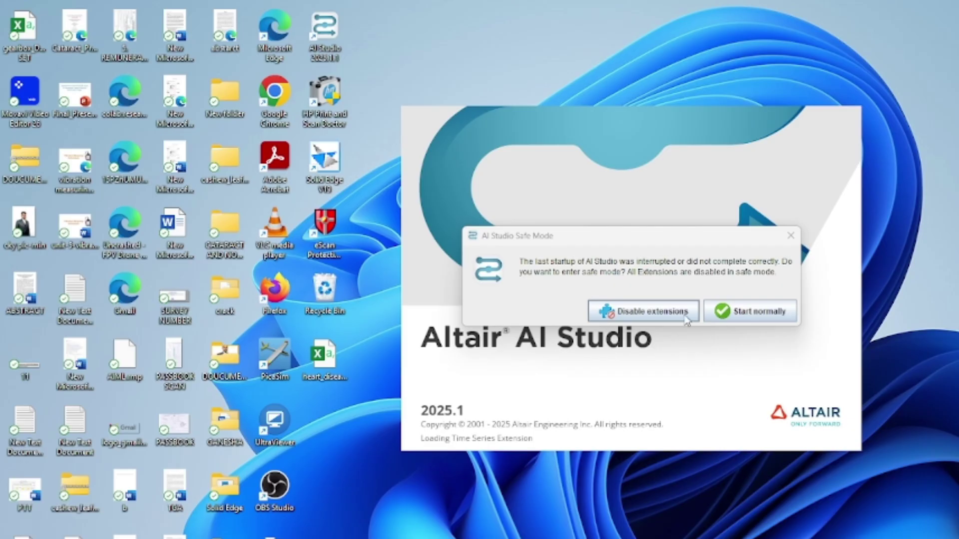
click(745, 318)
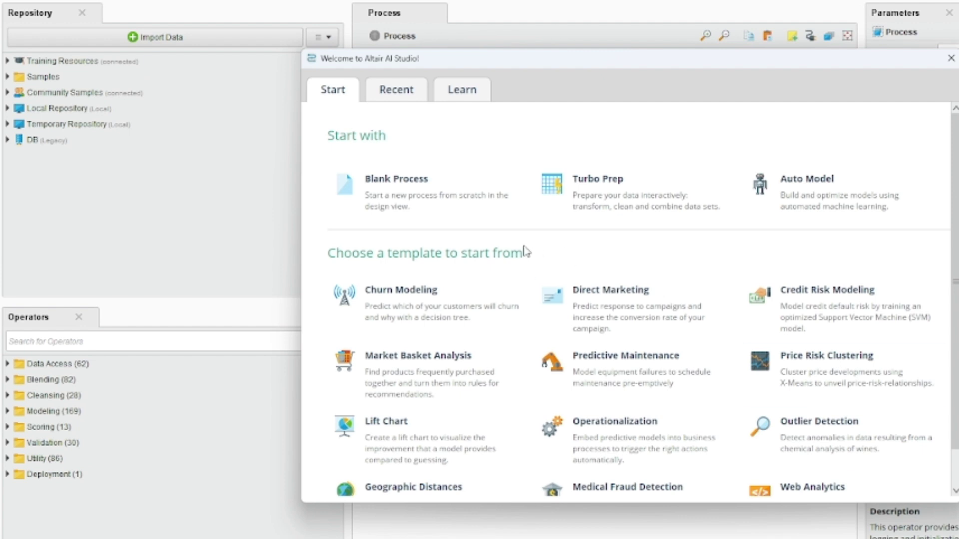
click(418, 198)
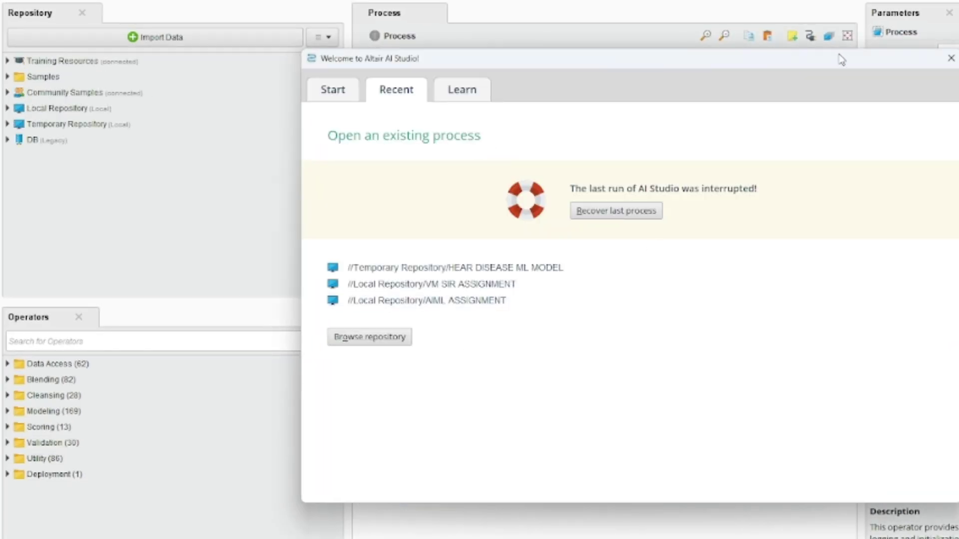
click(951, 58)
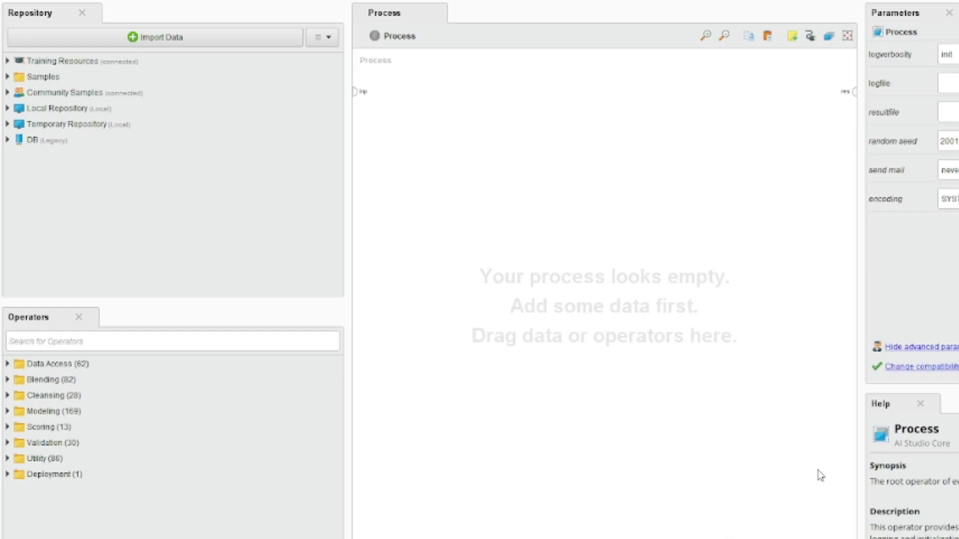
Step: Find the Read CSV operator by searching for "READ" and add it to the empty process
click(86, 342)
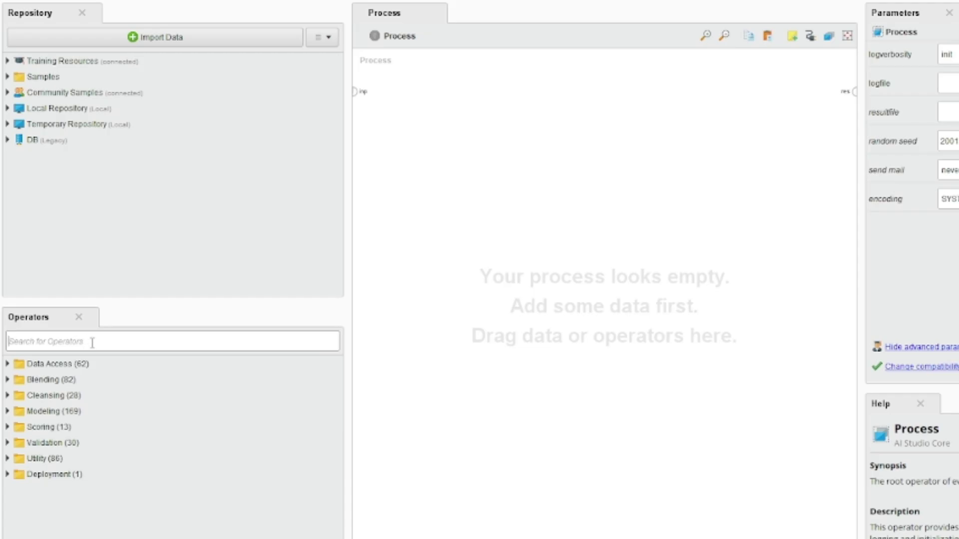
text(READ)
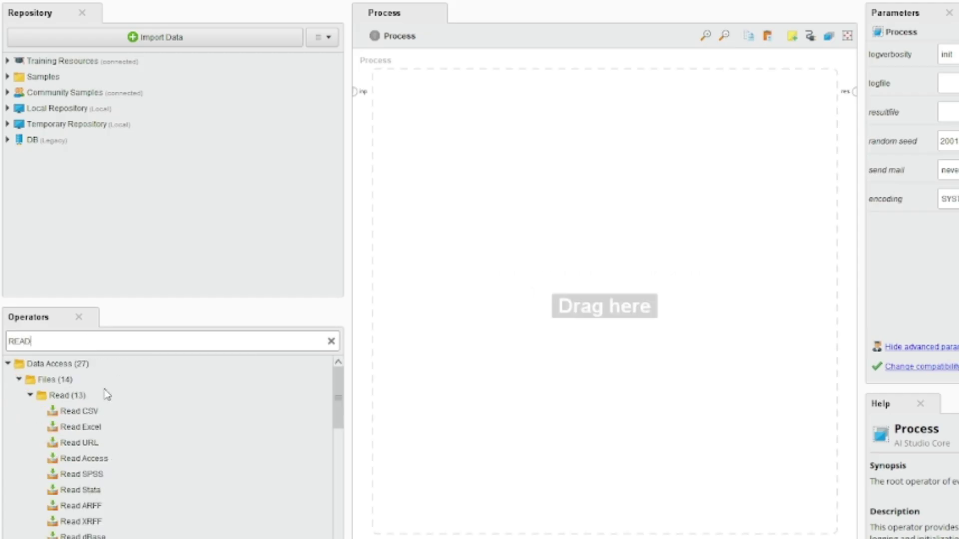
drag(80, 411, 430, 114)
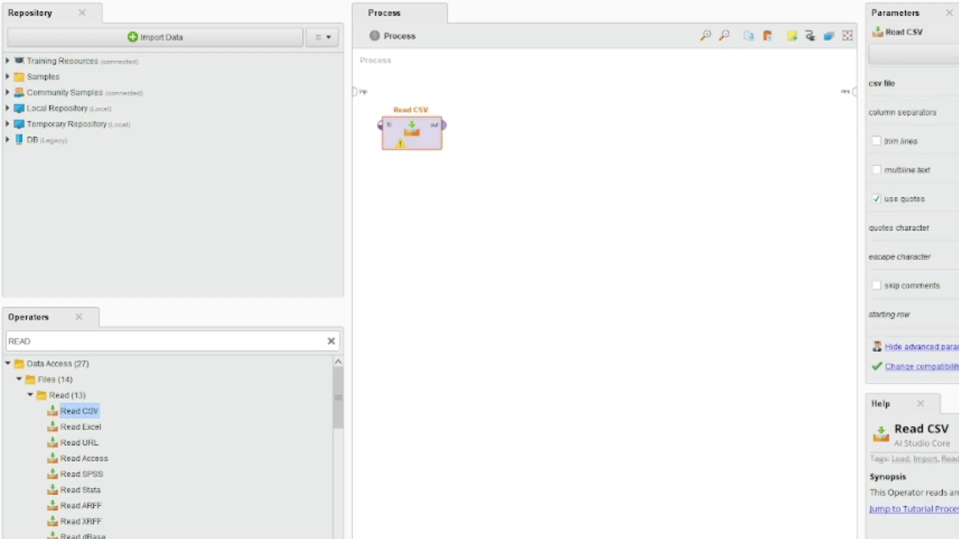
Step: Add a Cross Validation operator beside Read CSV and connect Read CSV's output to its example set input
double_click(90, 342)
text(CROSS)
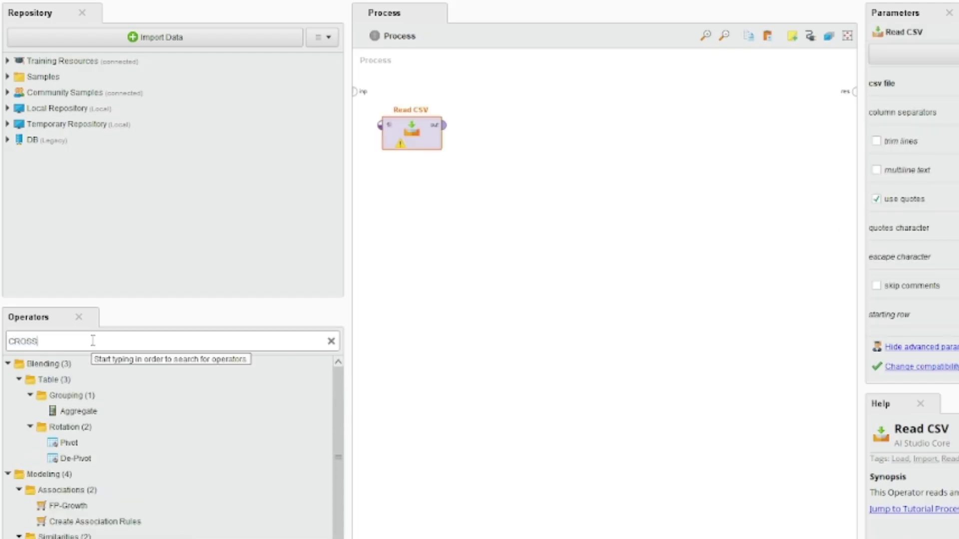
text( VA)
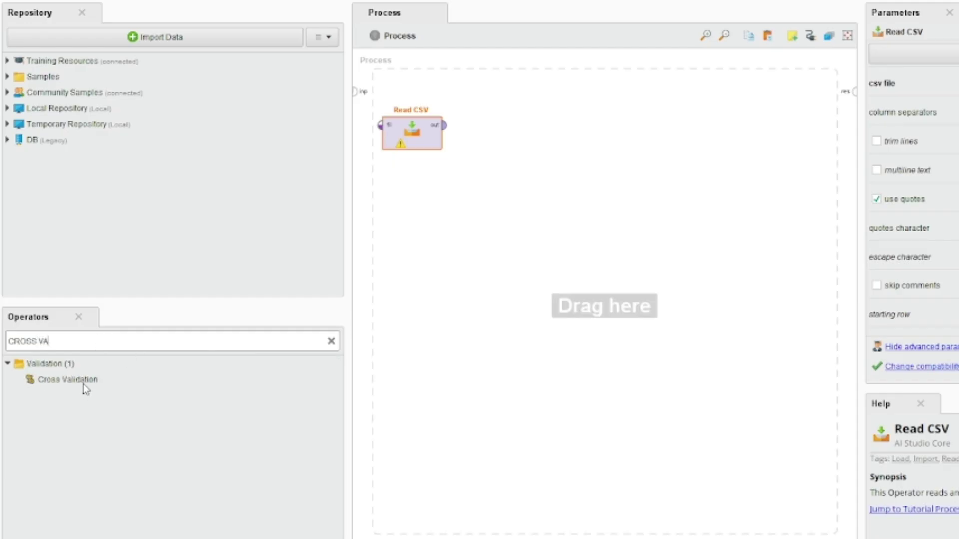
drag(84, 385, 524, 142)
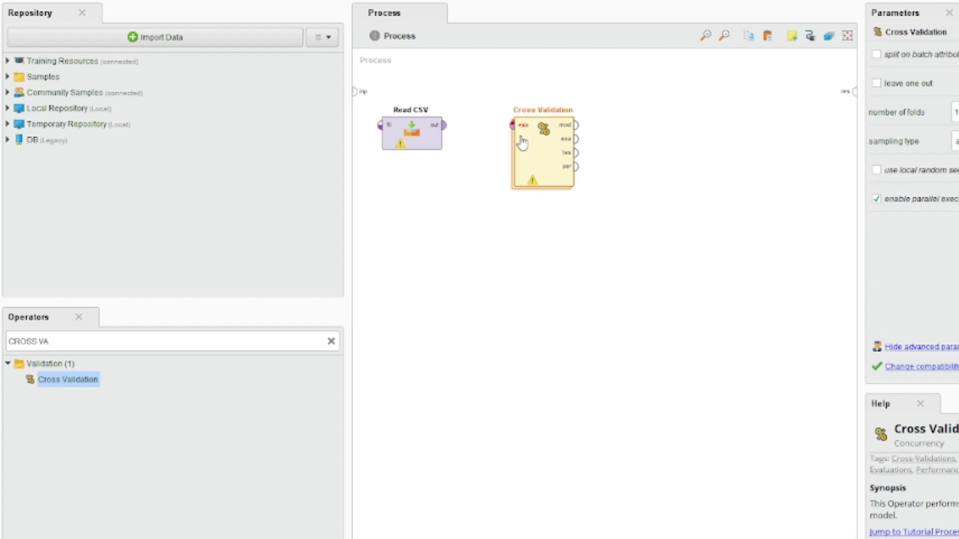
click(445, 127)
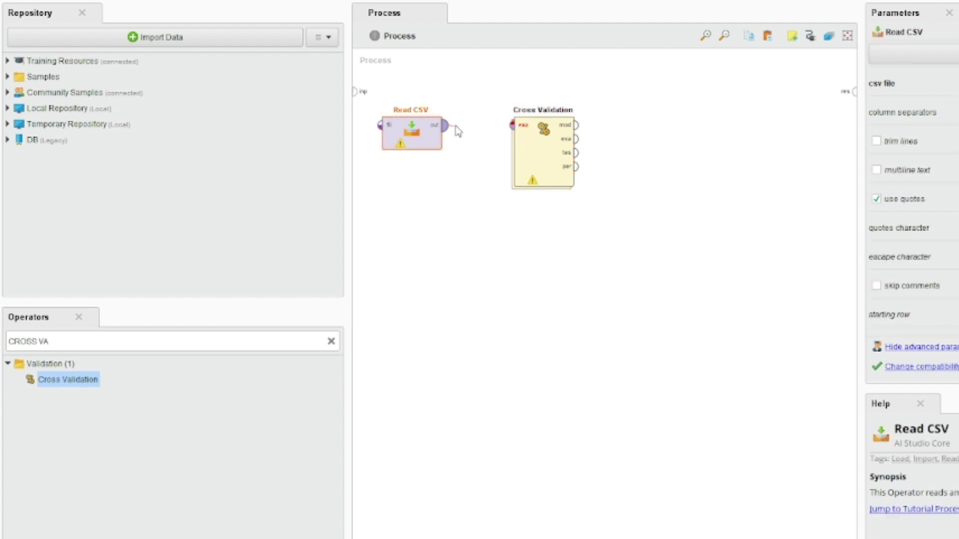
click(508, 128)
Step: Load heart_disease_.csv from the Desktop into the Read CSV import wizard and accept the default data format
double_click(417, 147)
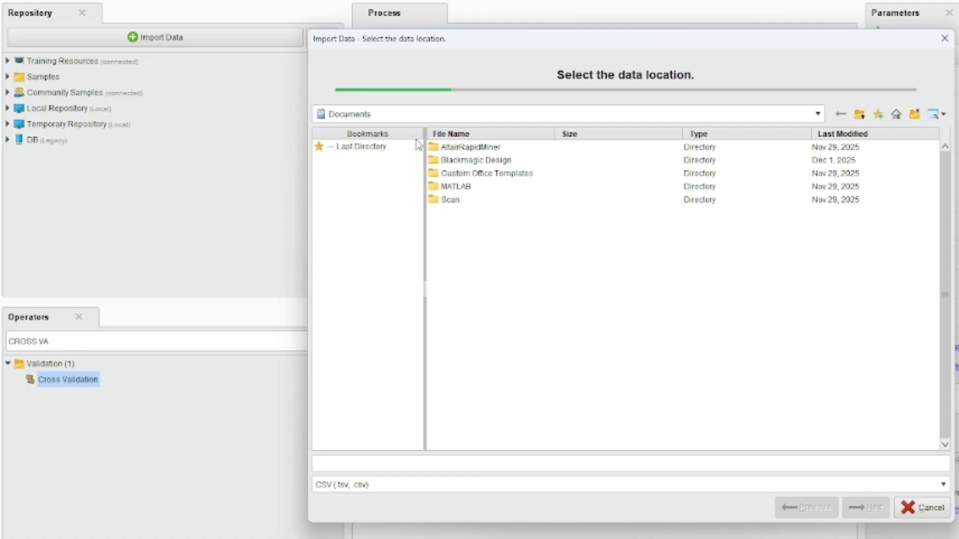
click(924, 502)
click(818, 115)
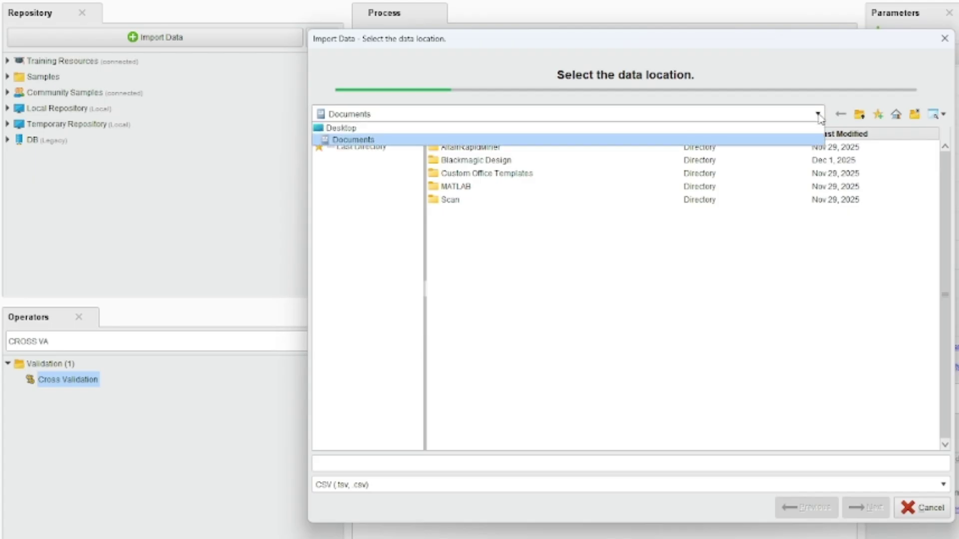
click(482, 129)
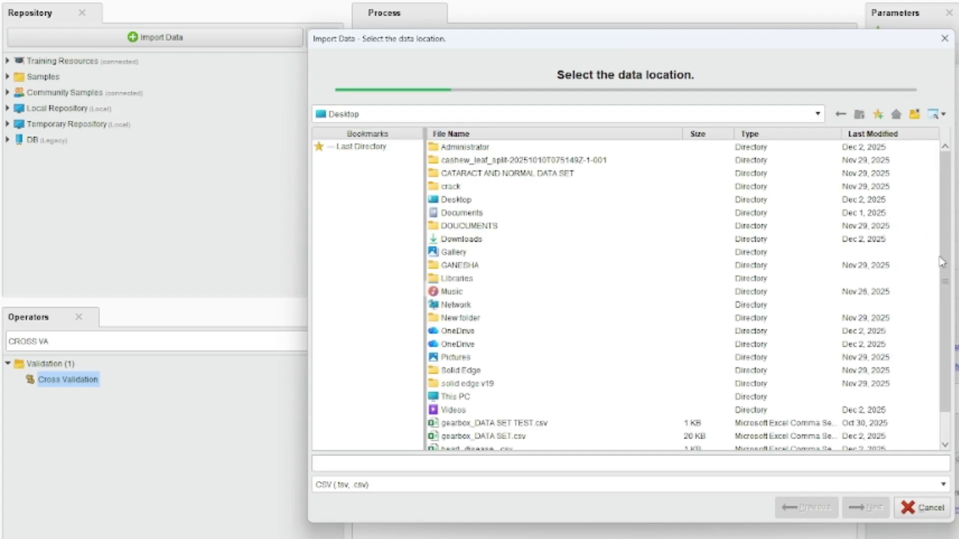
drag(941, 265, 939, 350)
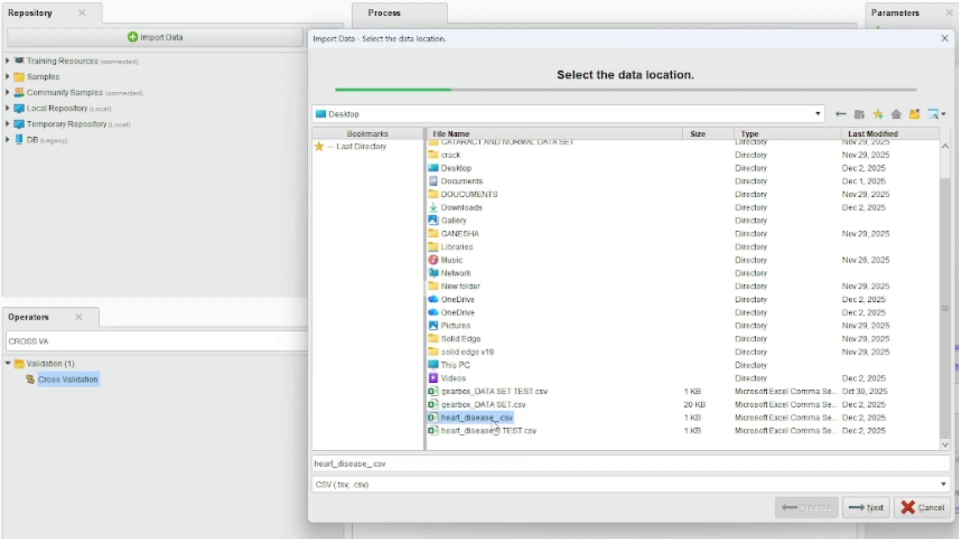
click(870, 512)
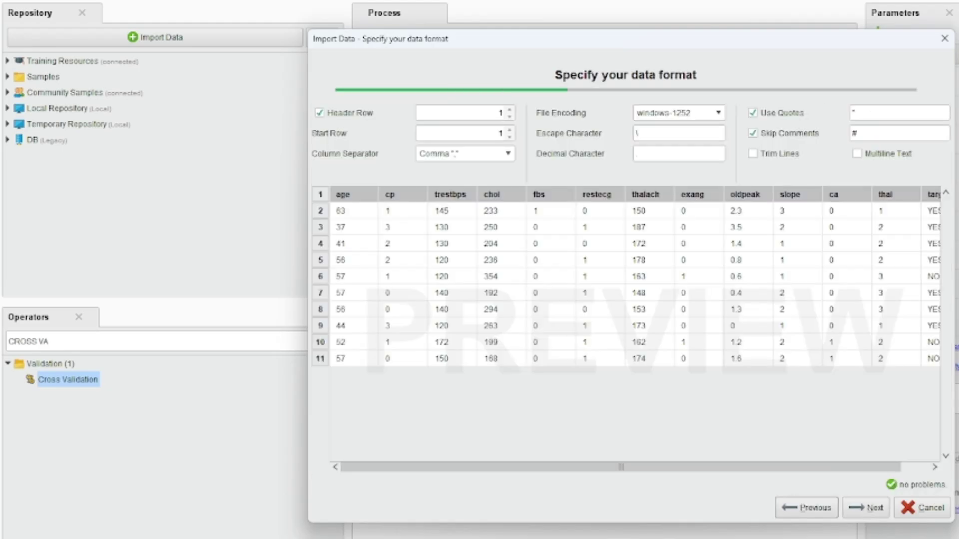
click(871, 512)
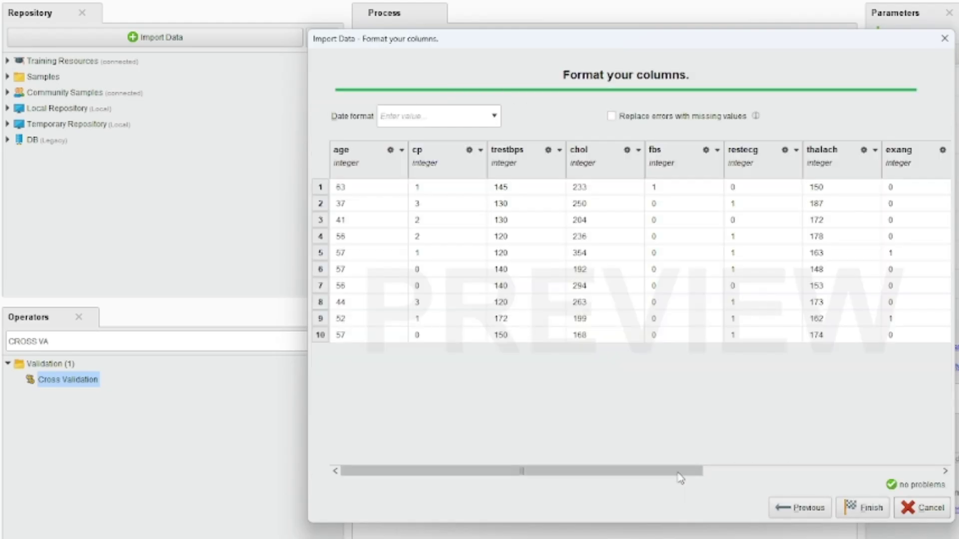
Step: Change the target column's role to label and finish the CSV import
drag(680, 472, 939, 472)
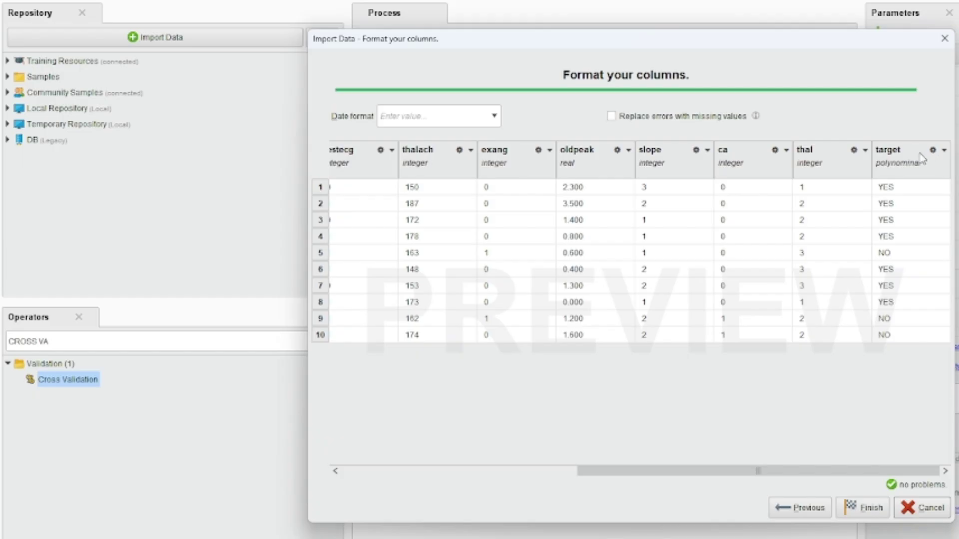
click(944, 150)
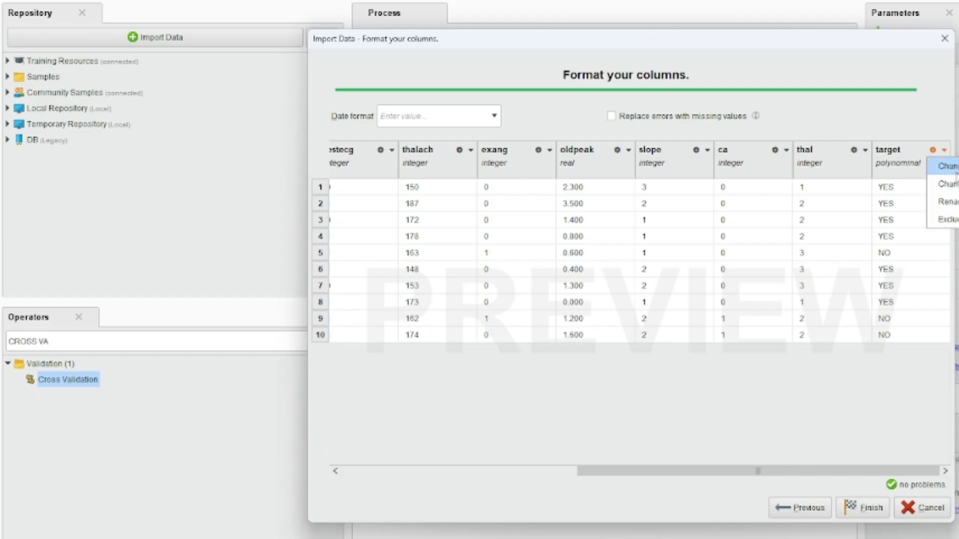
click(947, 184)
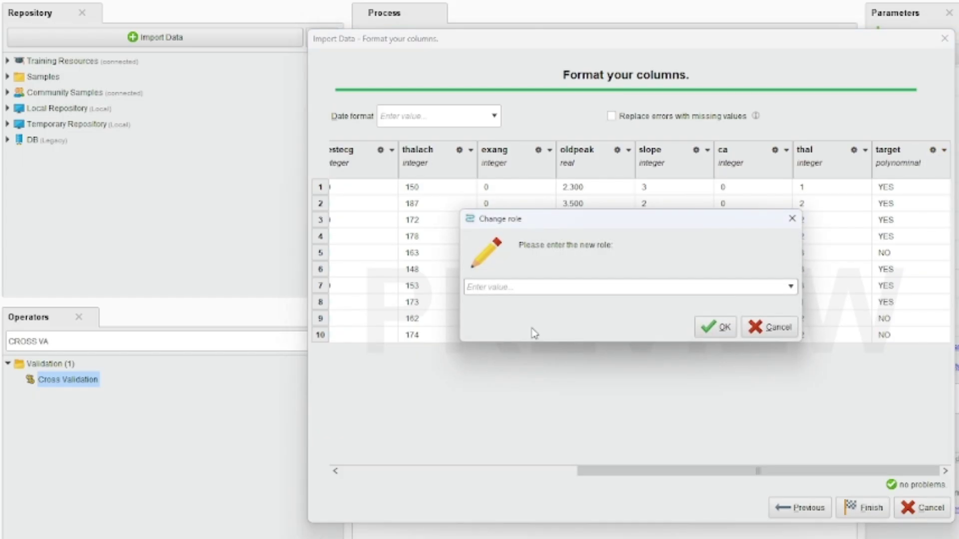
click(791, 288)
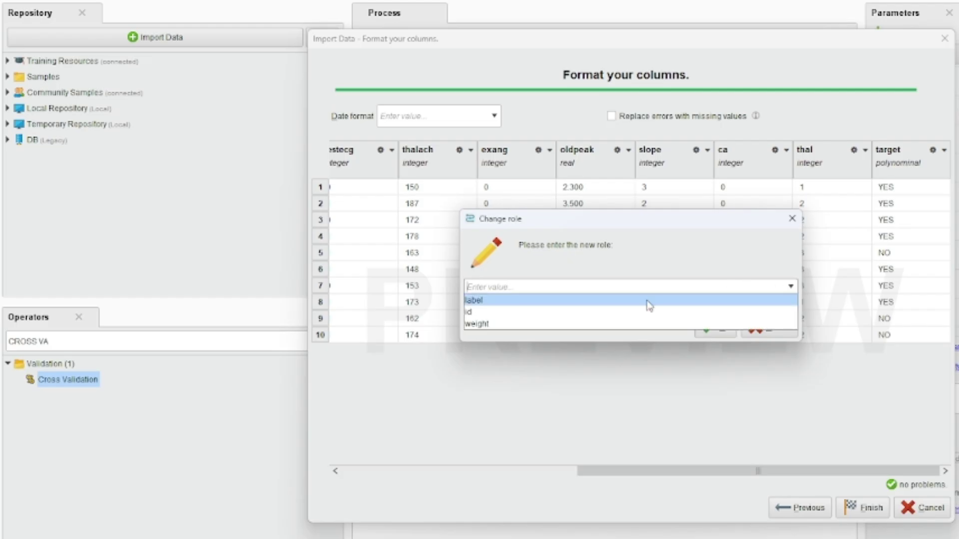
click(601, 301)
click(721, 329)
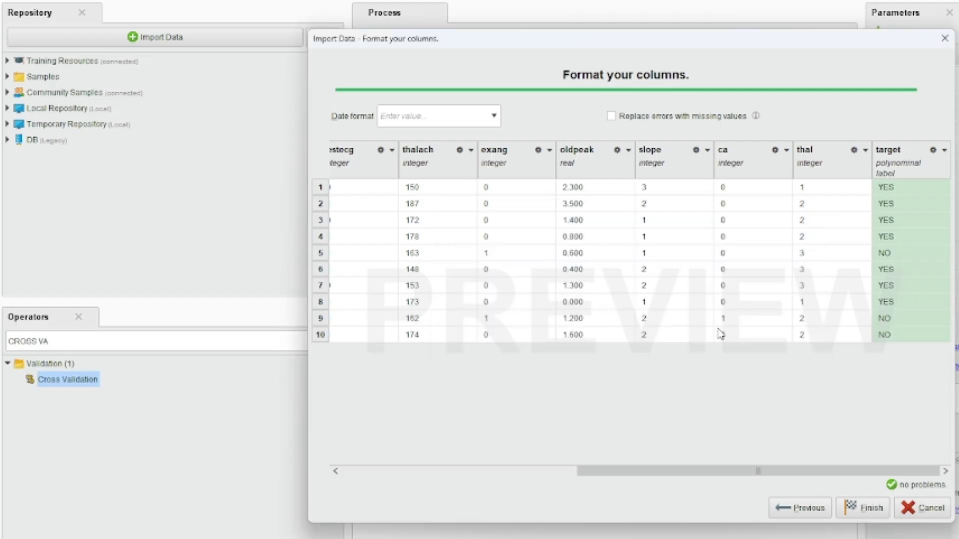
click(864, 508)
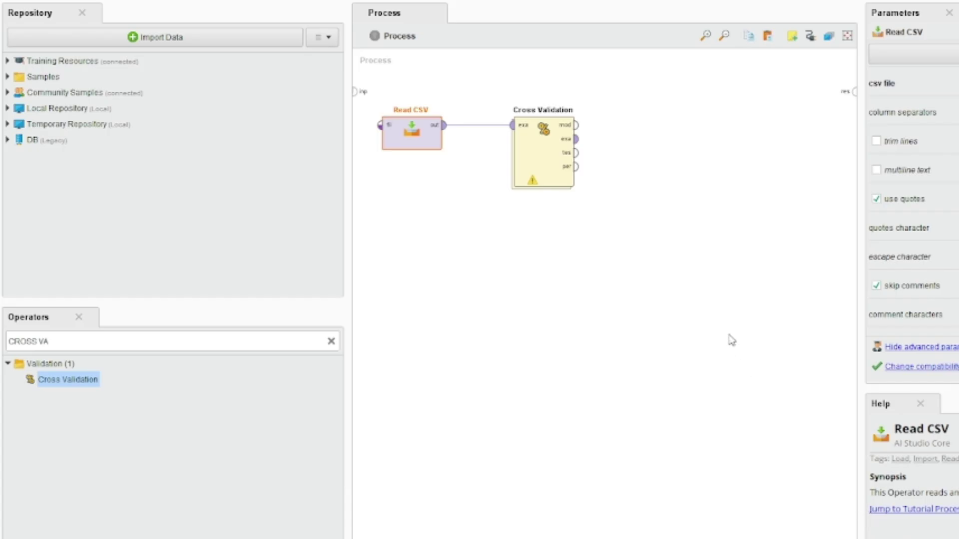
Step: Add a k-NN operator to the Training area inside Cross Validation and connect the training set to its input
double_click(547, 162)
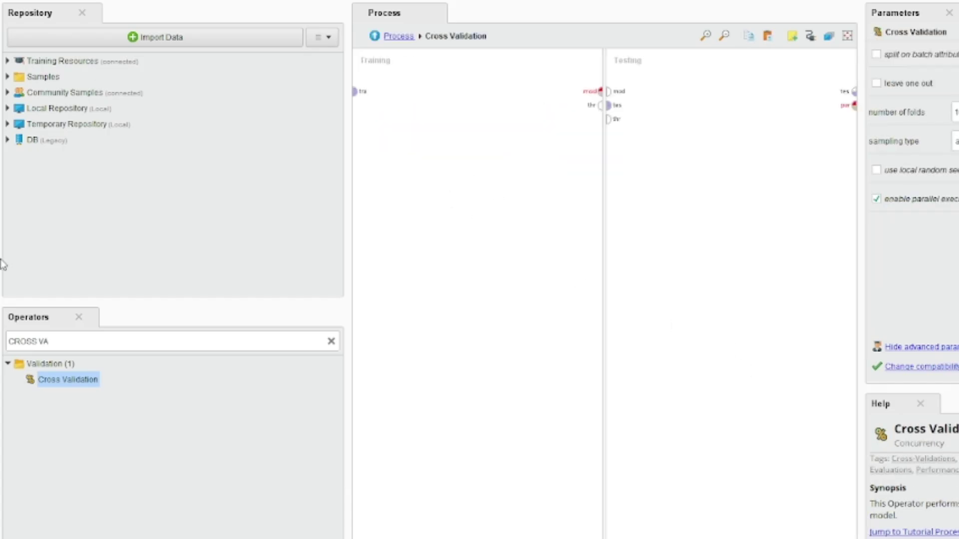
click(75, 344)
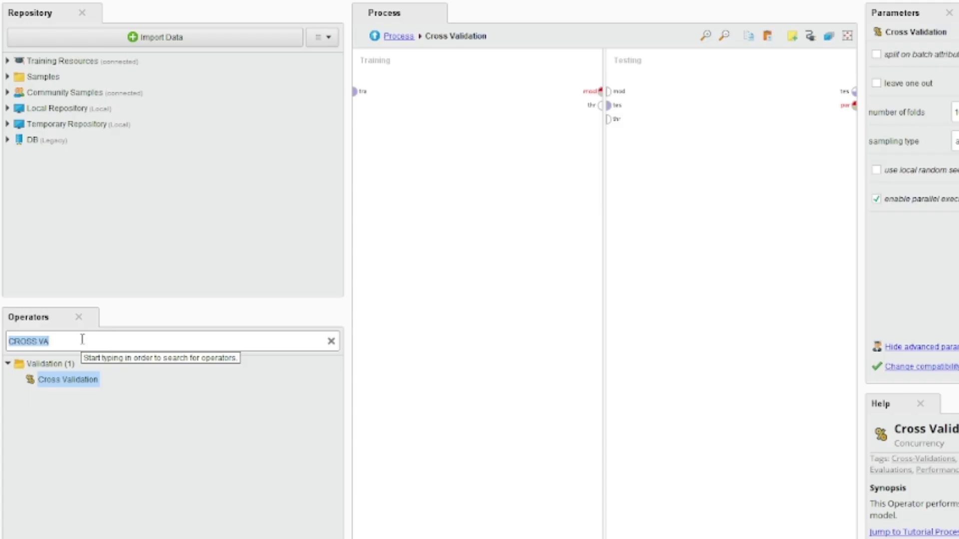
text(KNN)
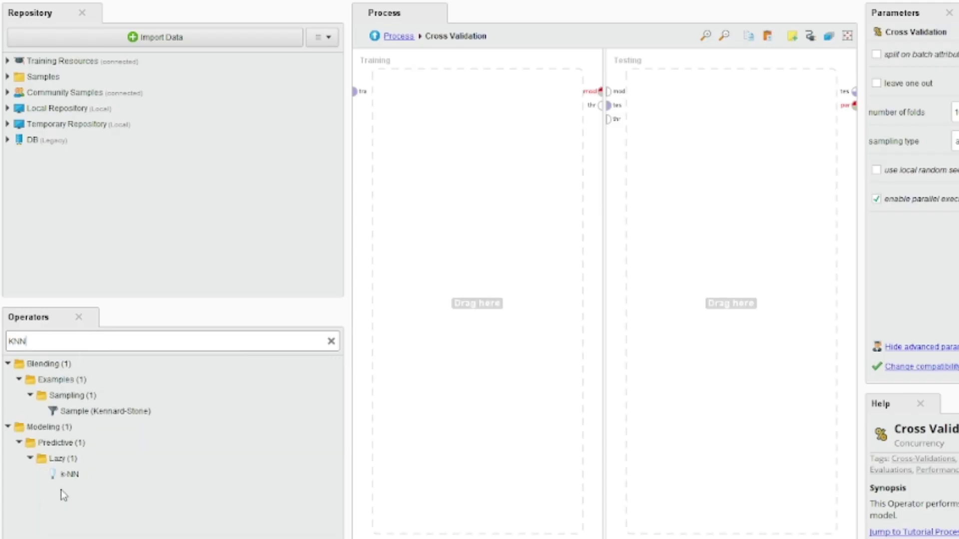
drag(70, 474, 434, 104)
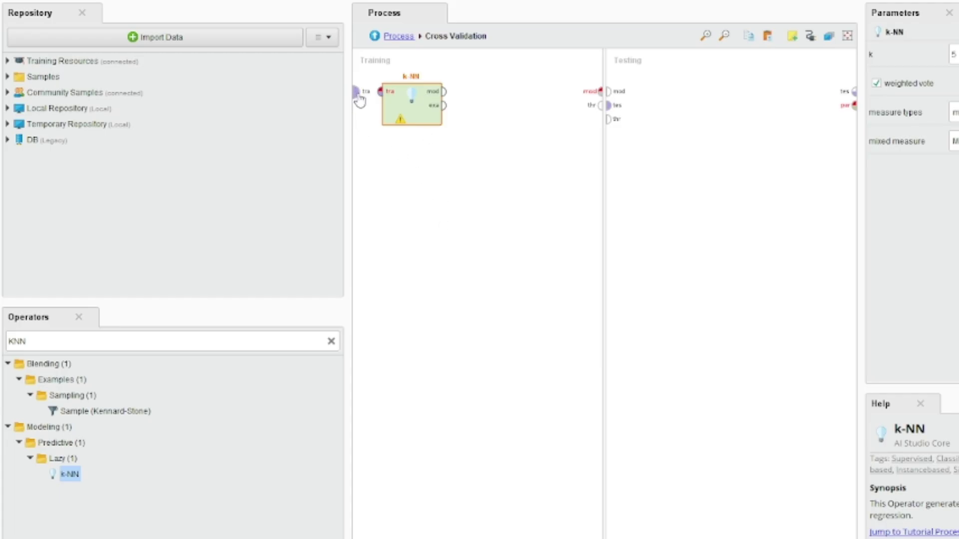
drag(356, 91, 380, 95)
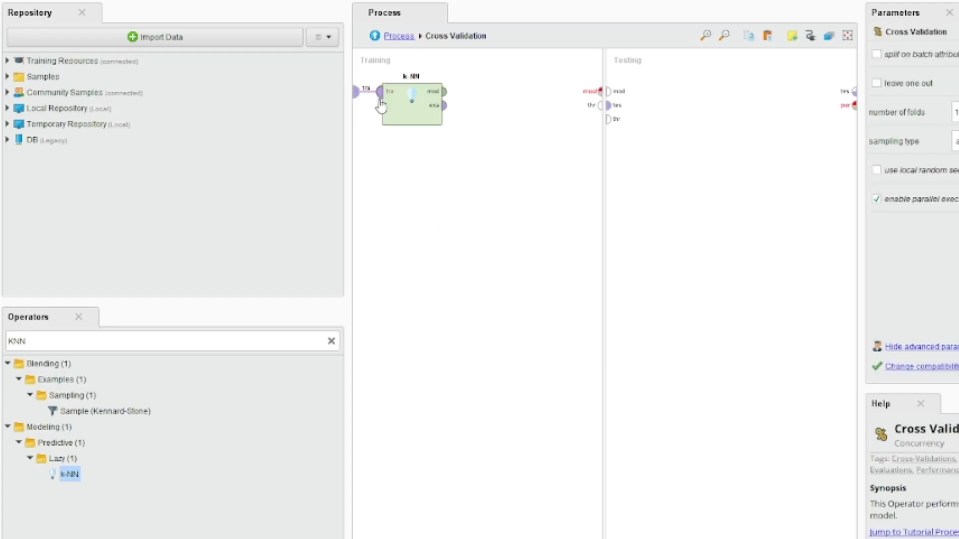
Step: Connect the k-NN model output to the Training area's model port inside Cross Validation
drag(444, 93, 605, 91)
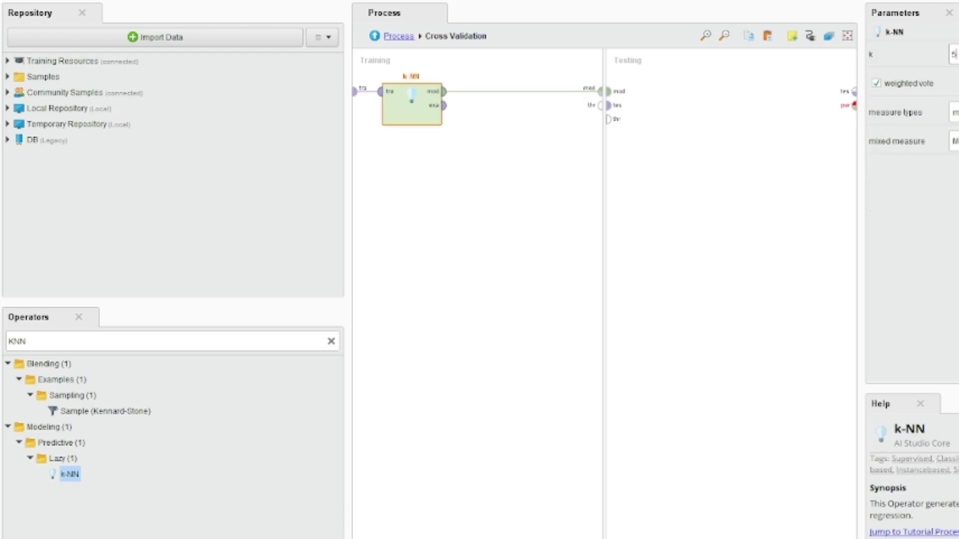
double_click(954, 53)
click(695, 239)
Step: Add an Apply Model operator to the Testing area and connect the model and test set to its inputs
click(100, 342)
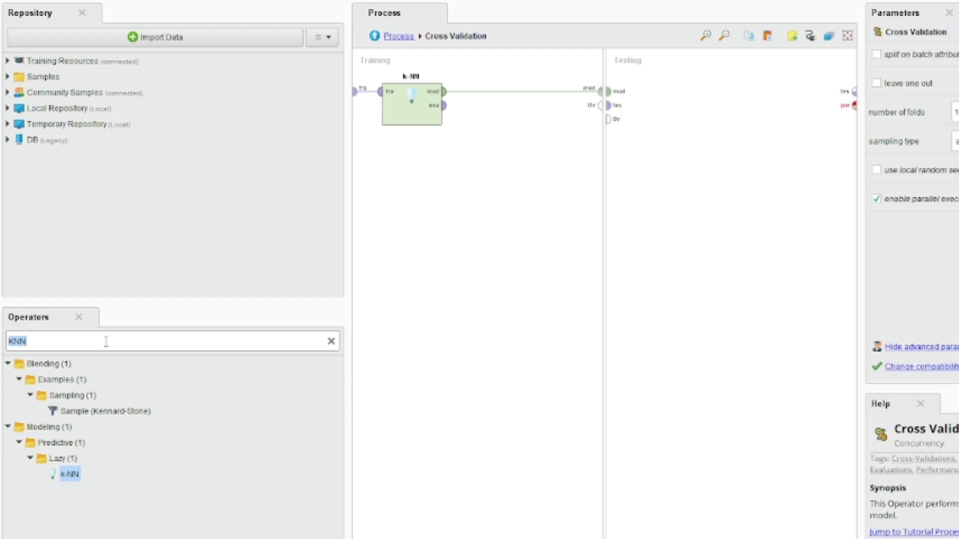
text(APPL)
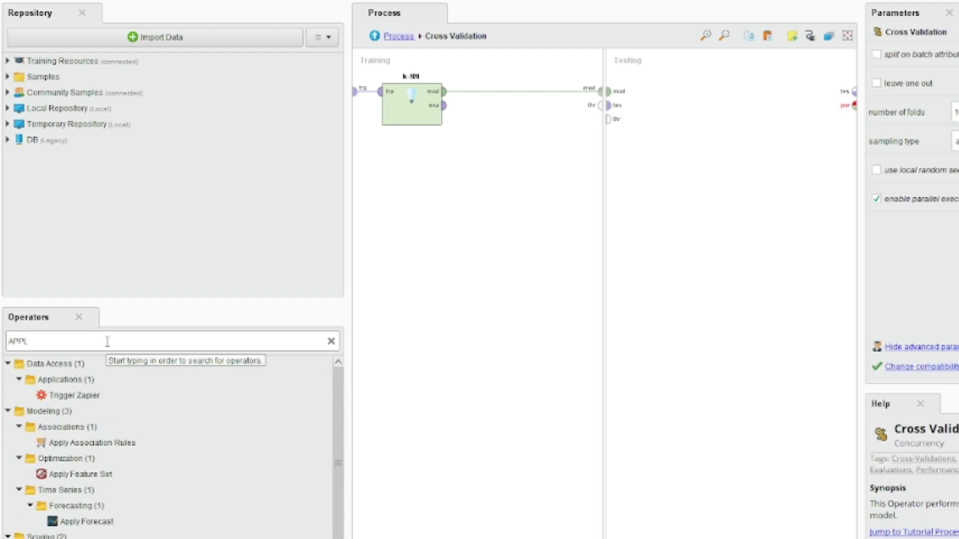
text( MODE)
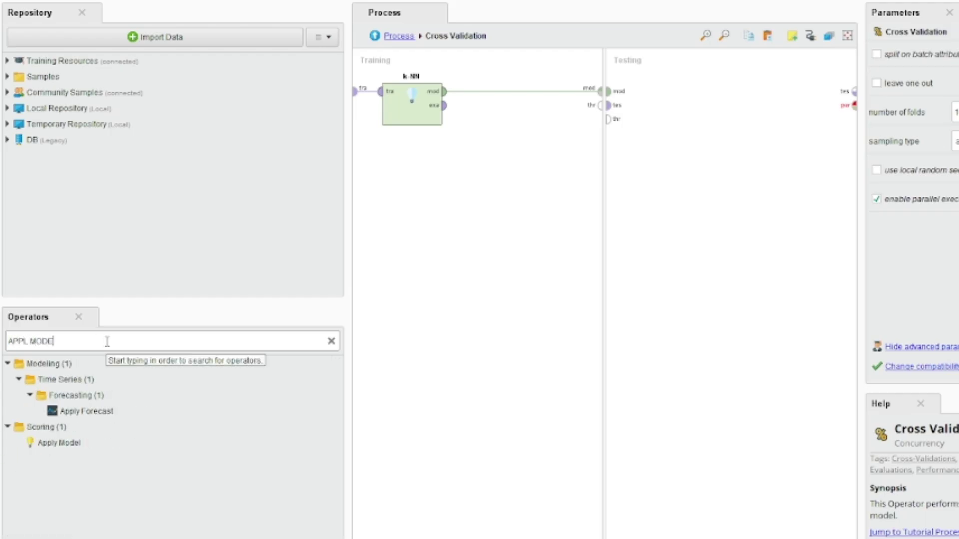
drag(64, 447, 664, 102)
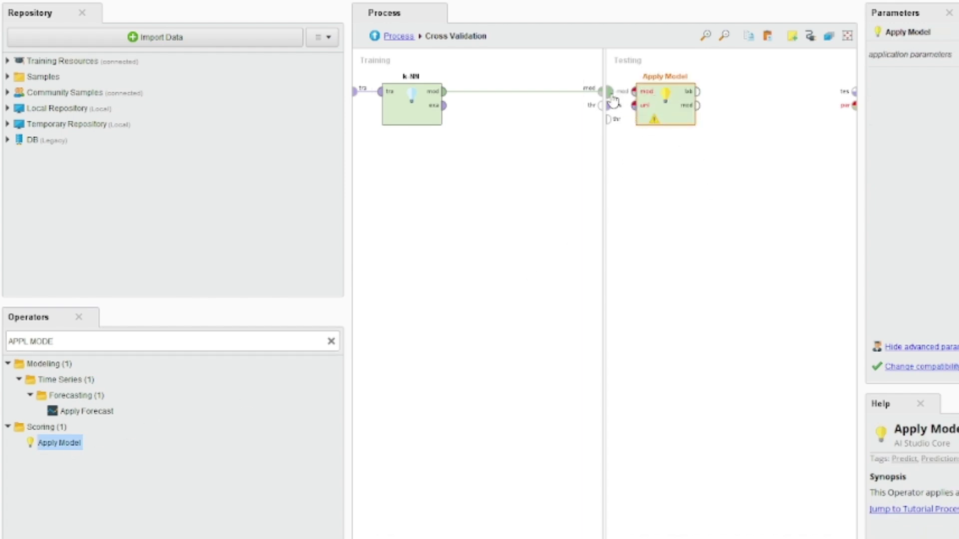
click(624, 99)
click(633, 91)
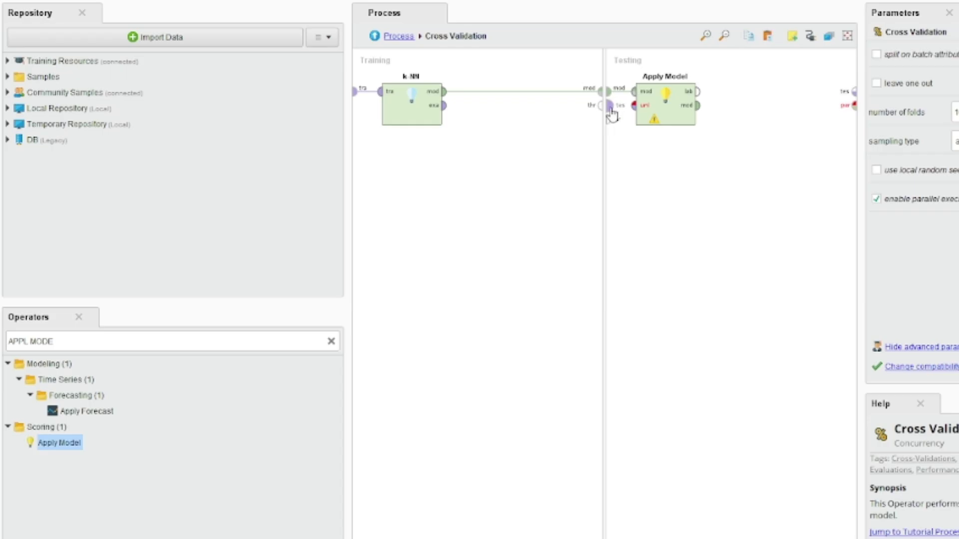
click(610, 106)
click(634, 105)
Step: Add Performance (Classification) after Apply Model, feeding it the labelled data and connecting its performance output to the Testing performance port
click(80, 340)
text(PERFOR)
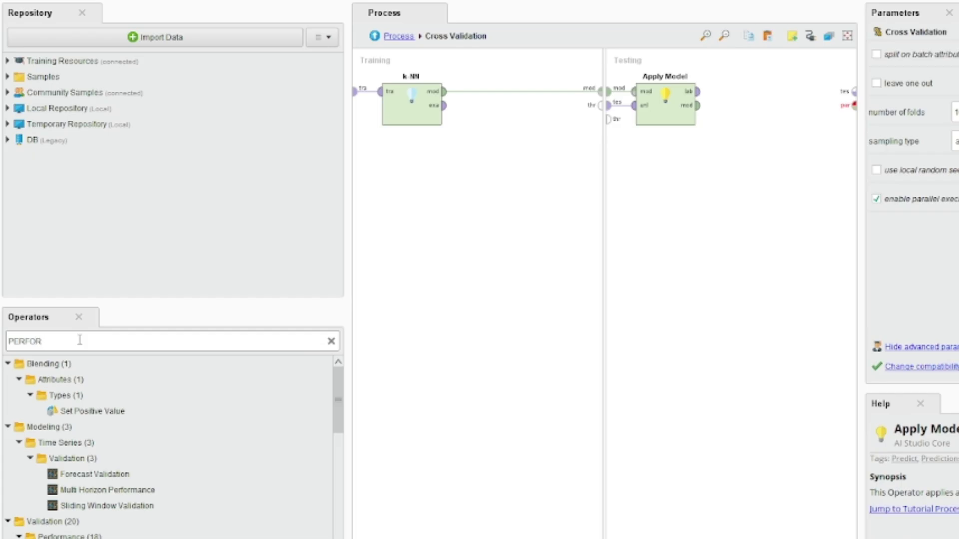
text(MA)
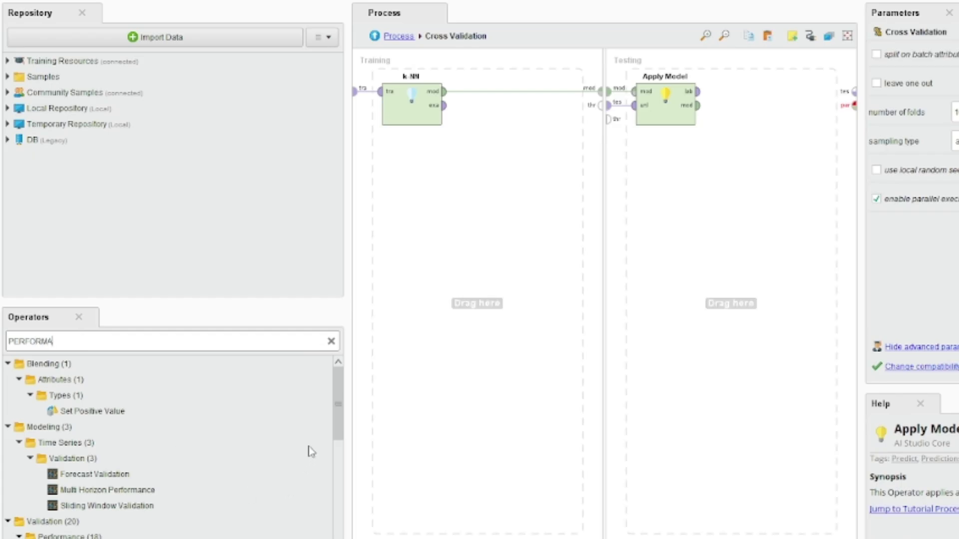
drag(339, 420, 334, 467)
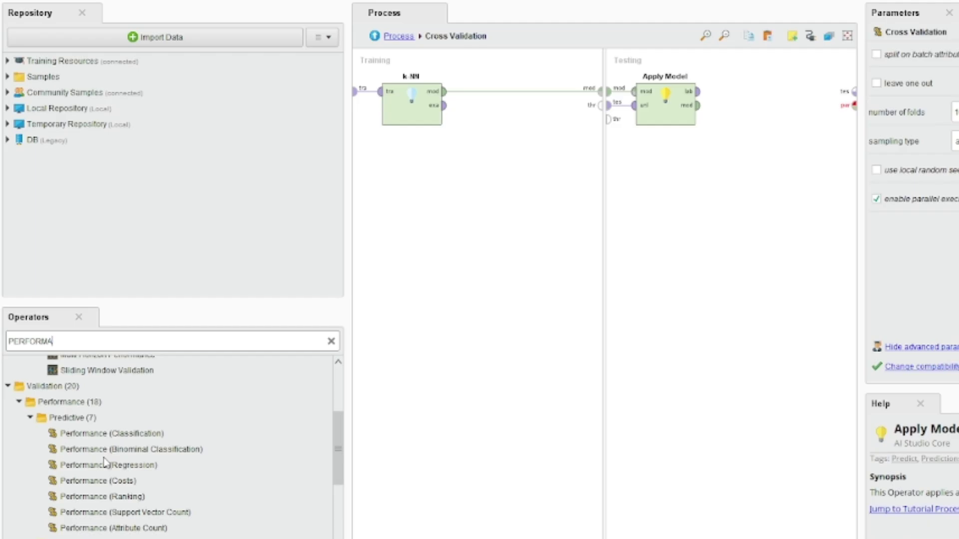
drag(111, 438, 753, 99)
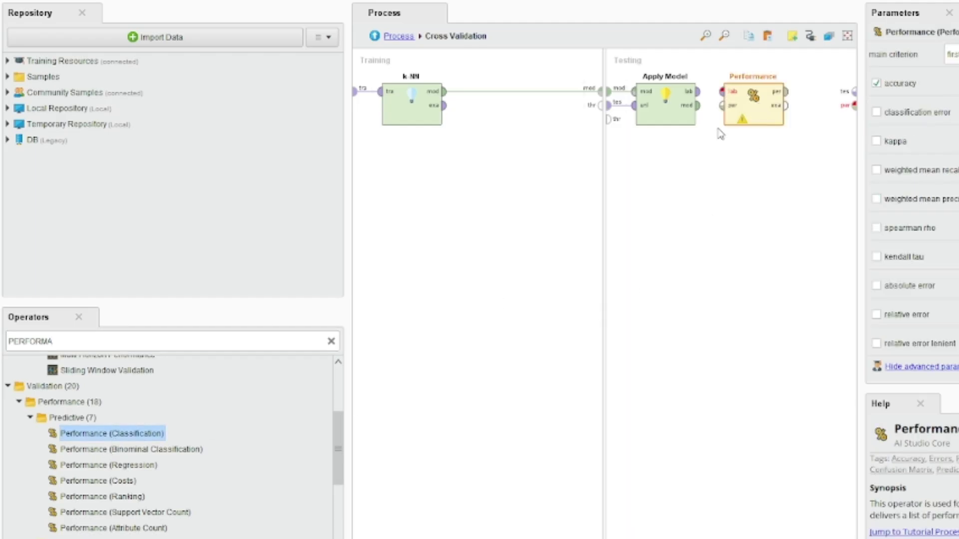
click(699, 93)
click(722, 92)
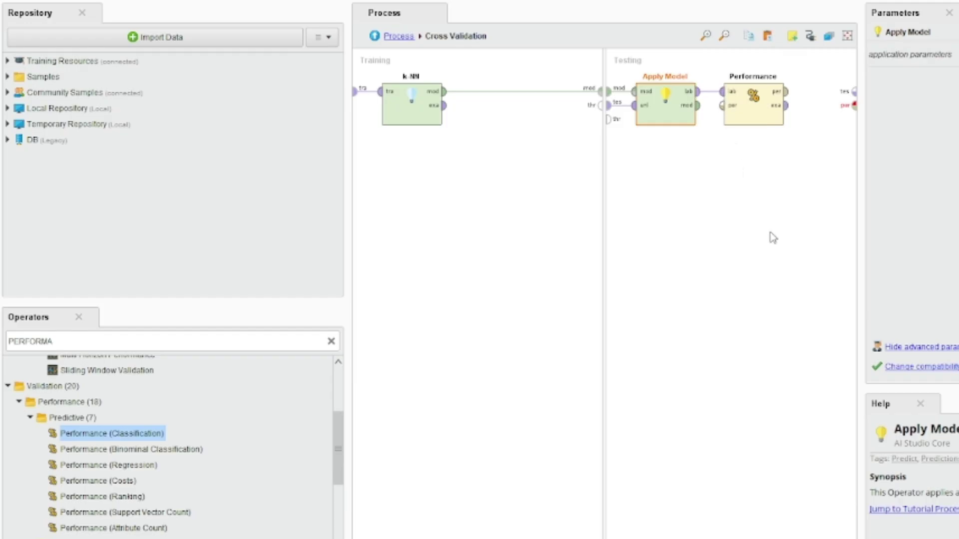
click(787, 92)
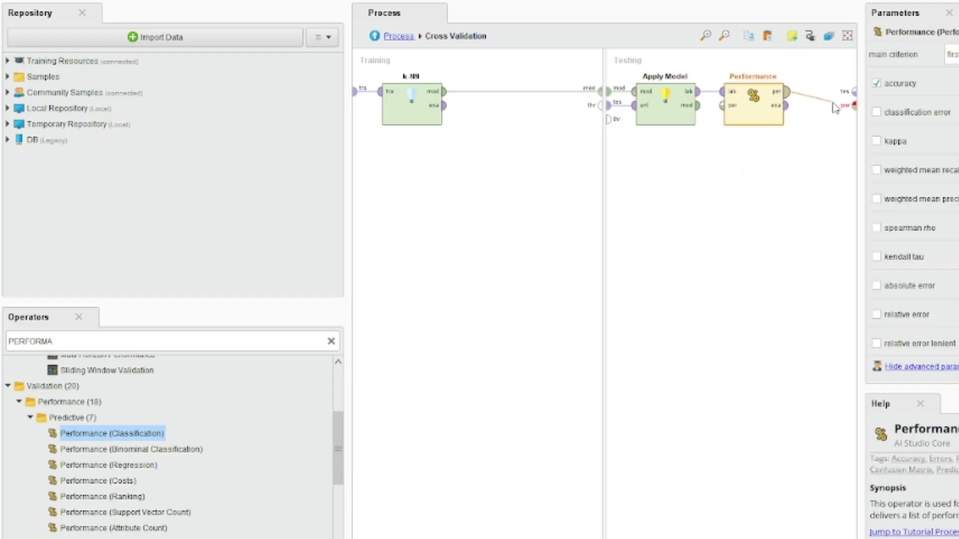
click(855, 104)
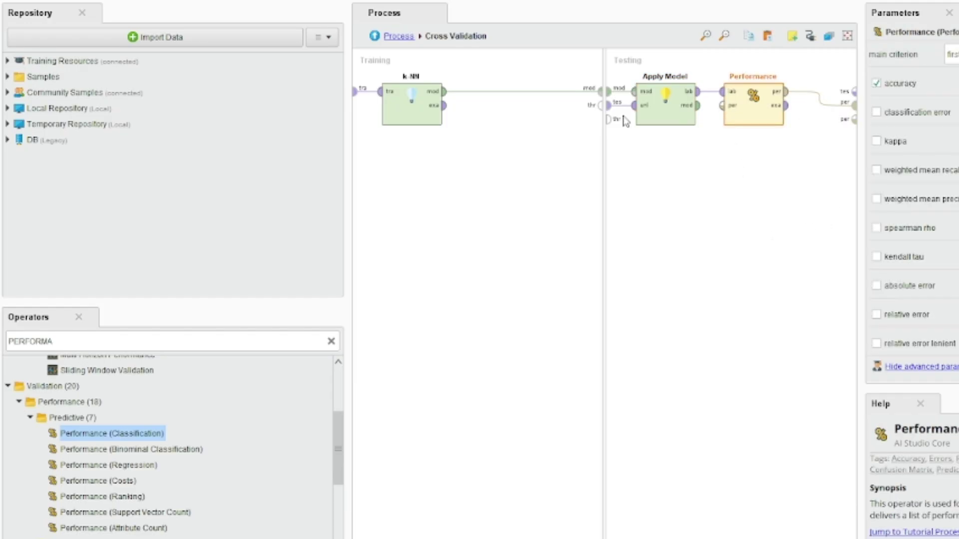
Step: Connect Cross Validation's model, example set and performance outputs to the process results and run the process
key(F11)
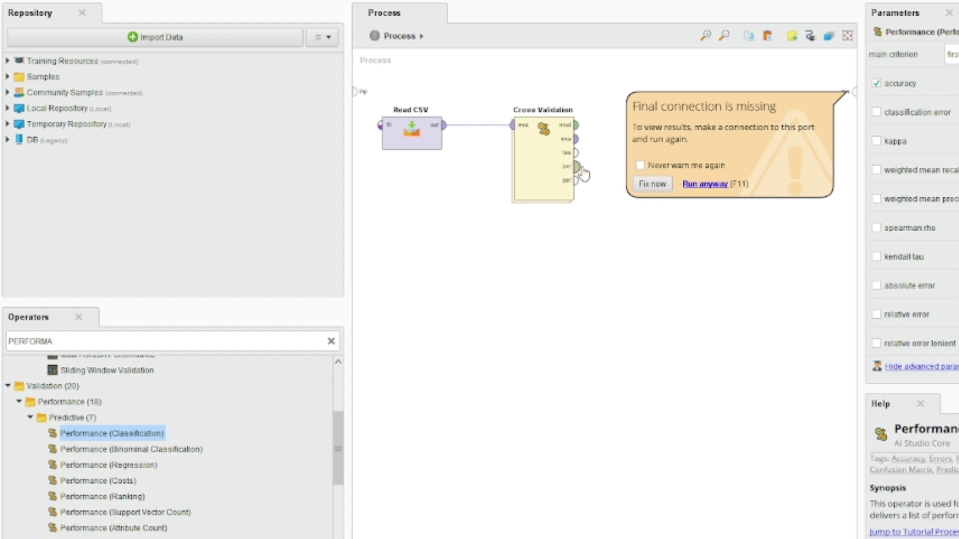
click(652, 184)
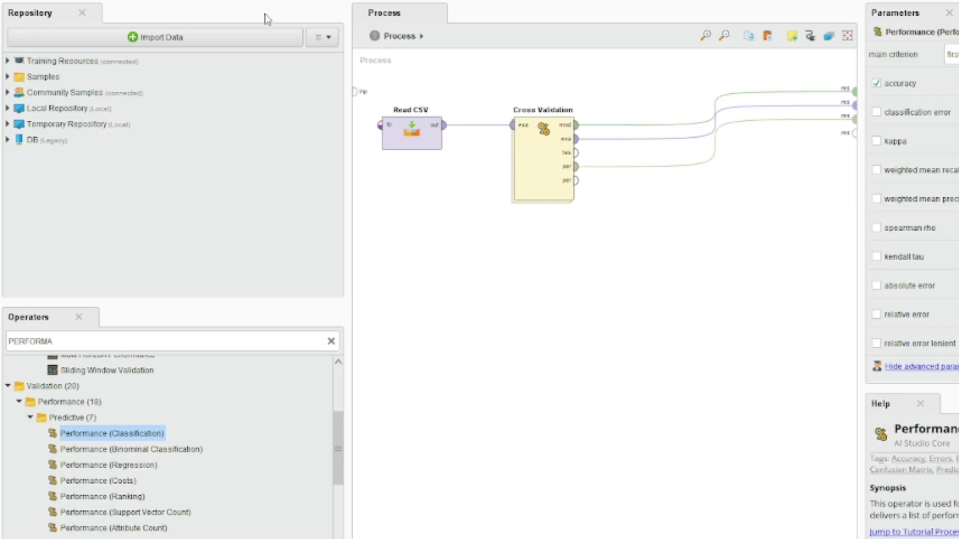
key(F11)
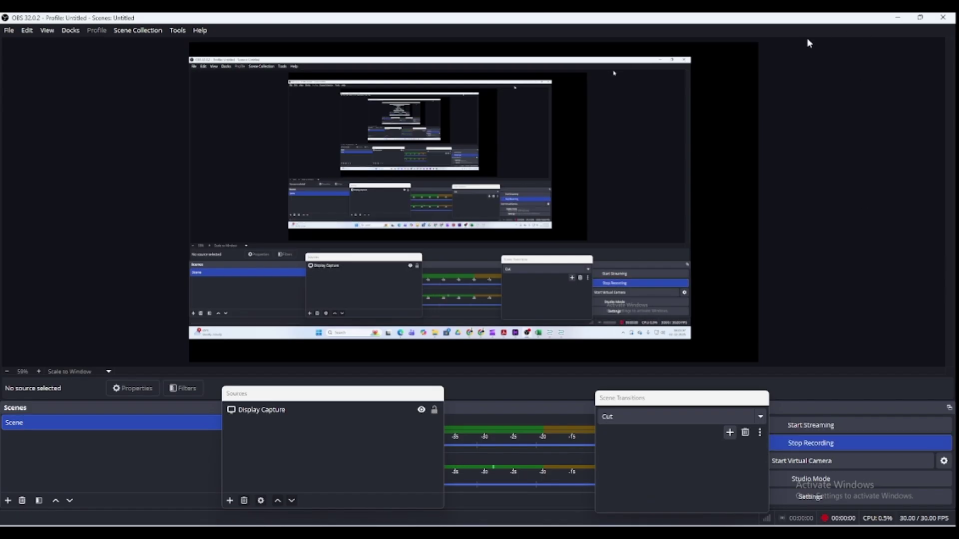
click(897, 17)
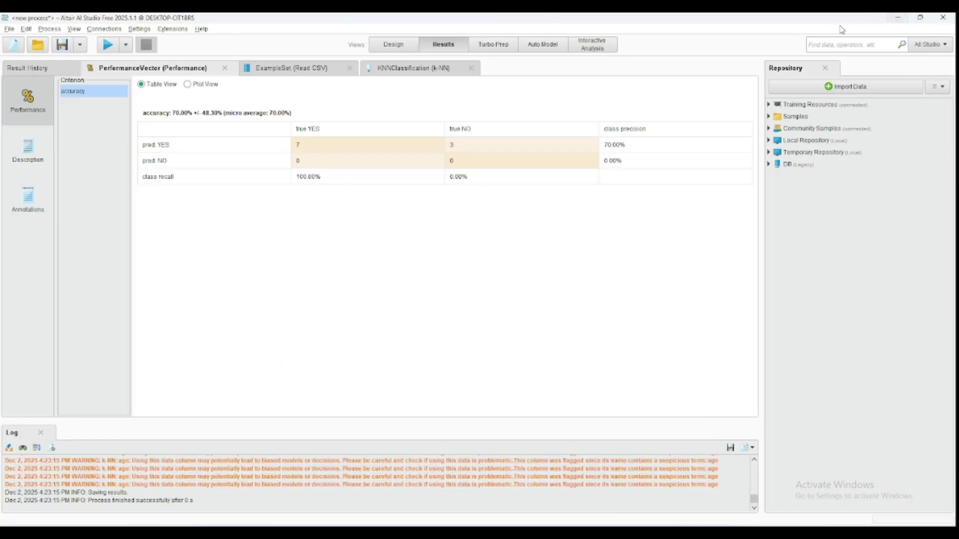
Step: Return to the process design and examine the heart_disease_I TEST file in Excel, including its target column
click(394, 45)
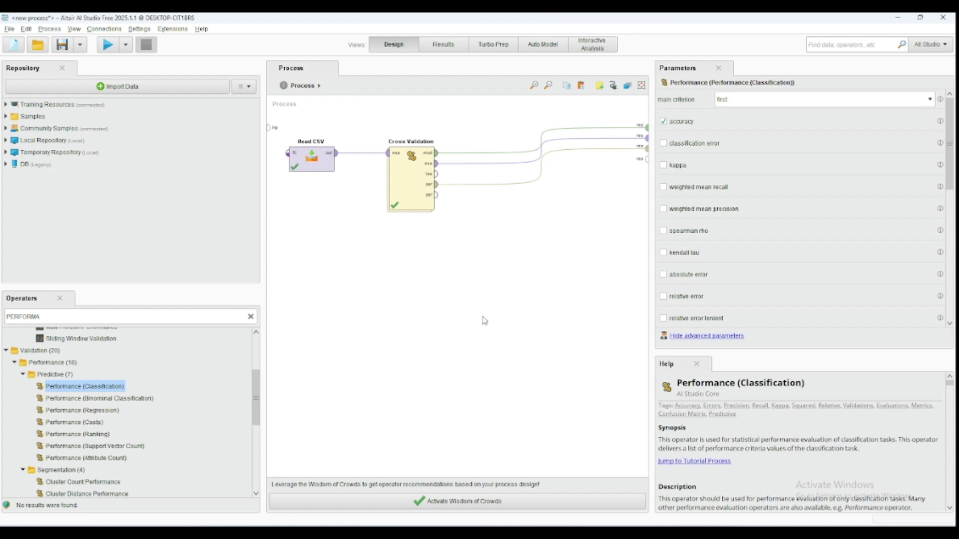
click(664, 534)
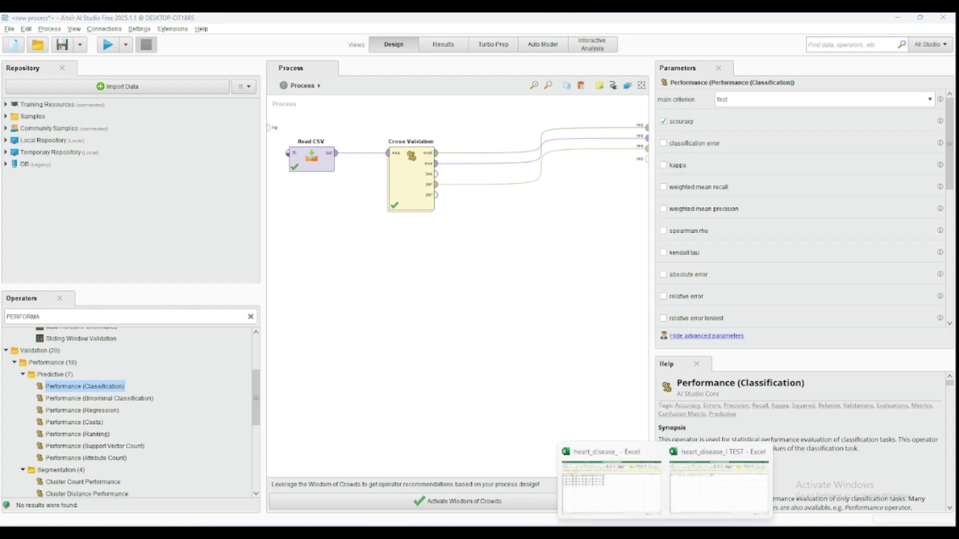
click(710, 491)
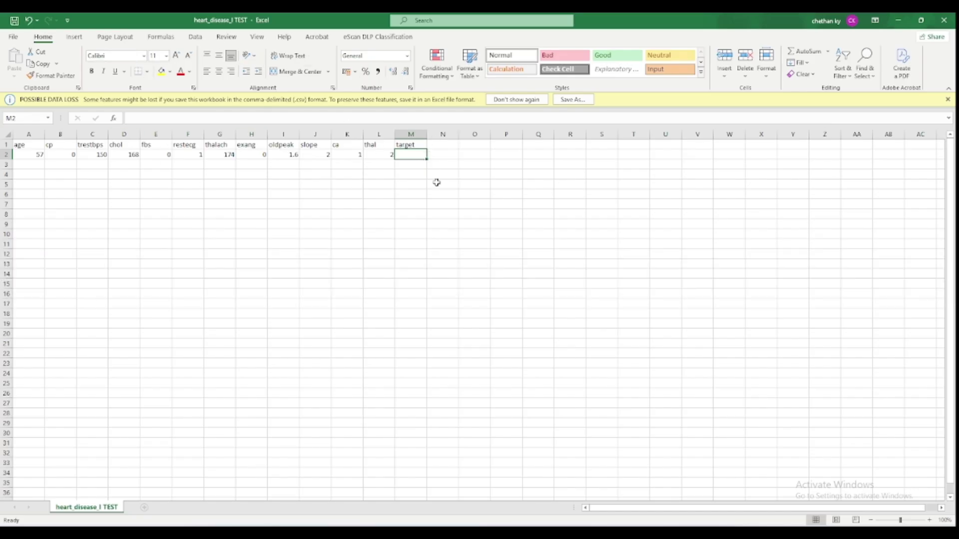
click(899, 23)
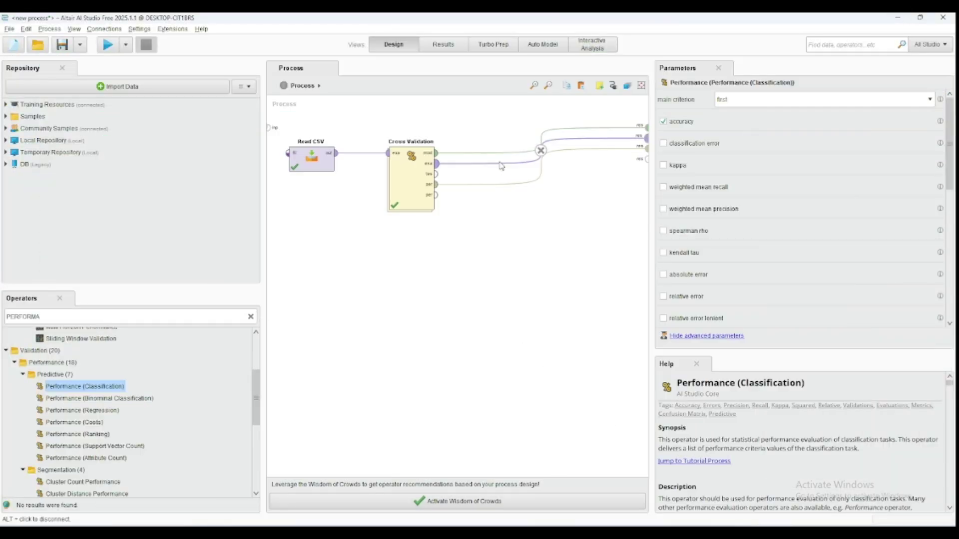
Step: Remove the three connections between Cross Validation's outputs and the process result ports
alt+click(542, 149)
alt+click(541, 151)
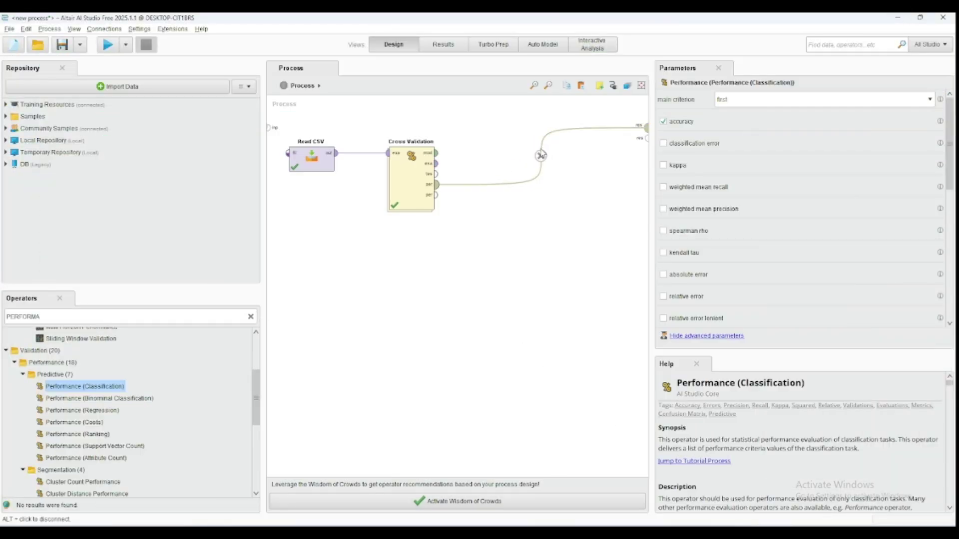
alt+click(541, 155)
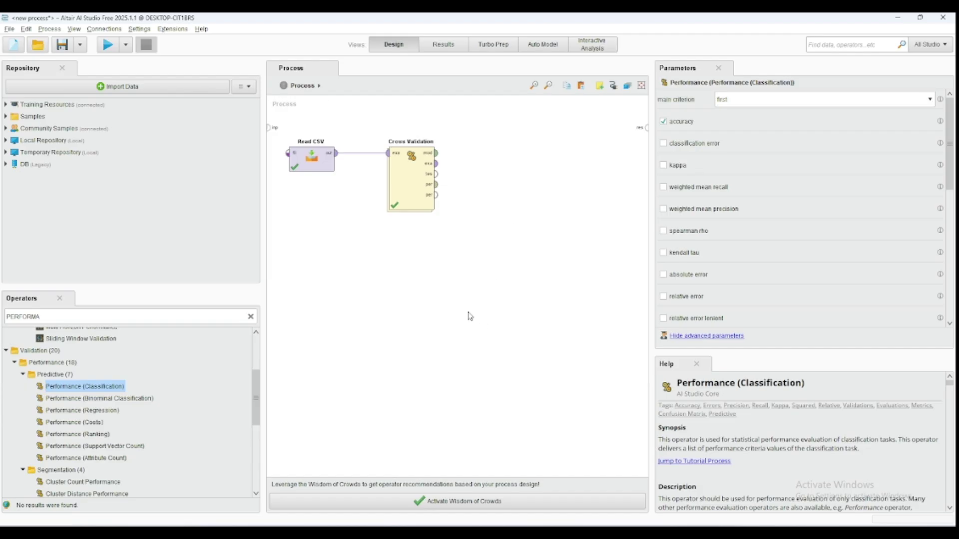
Step: Add a second Read CSV operator below Cross Validation
click(51, 317)
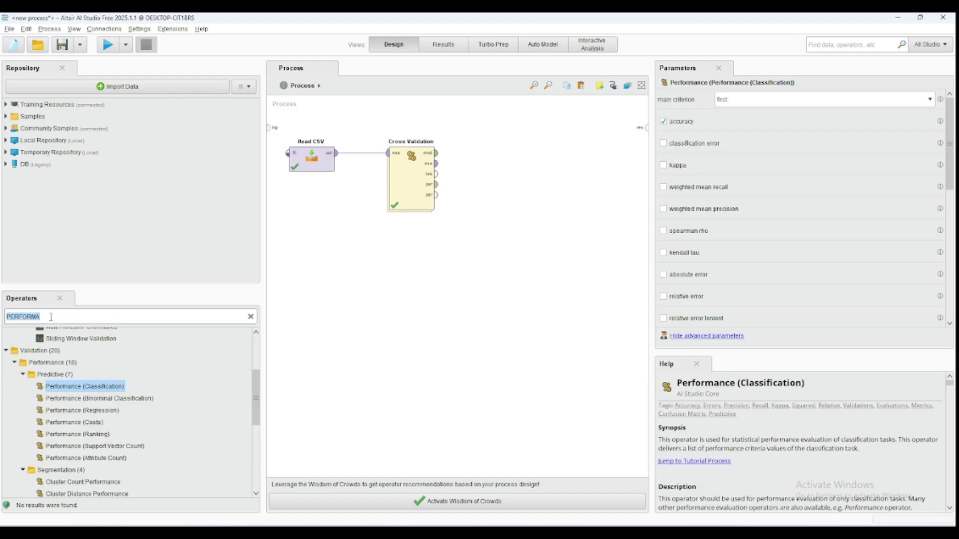
text(READ)
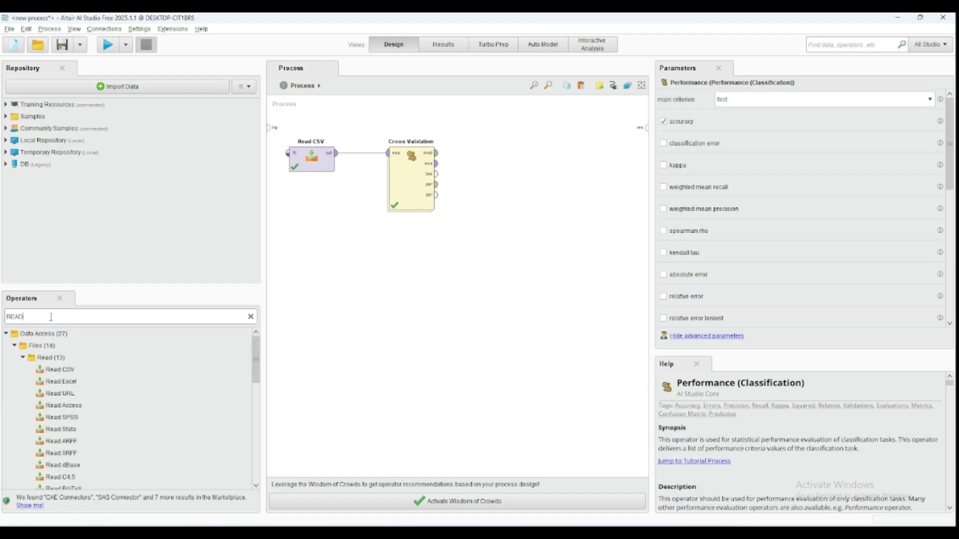
text( CSV)
drag(38, 370, 423, 278)
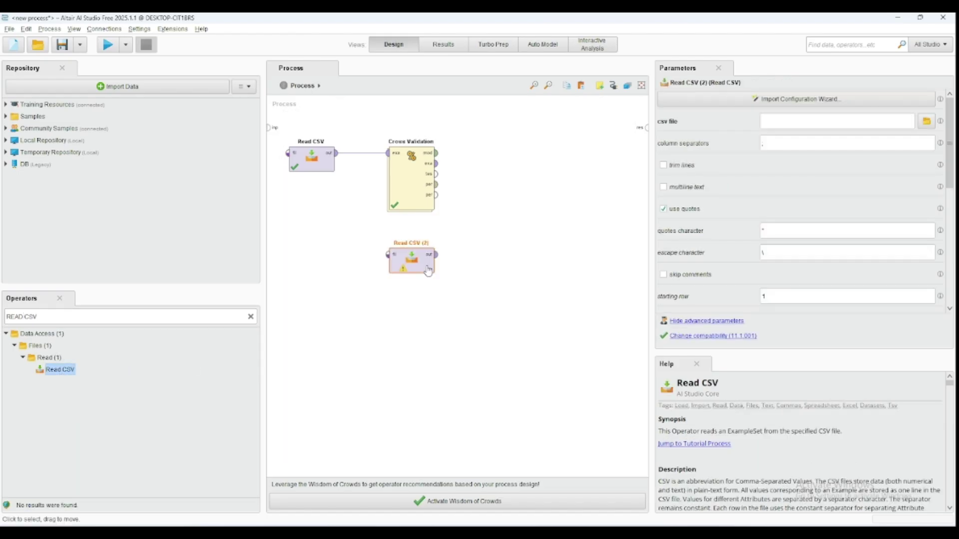
Step: Add an Apply Model operator to the main process, beside Cross Validation
click(52, 316)
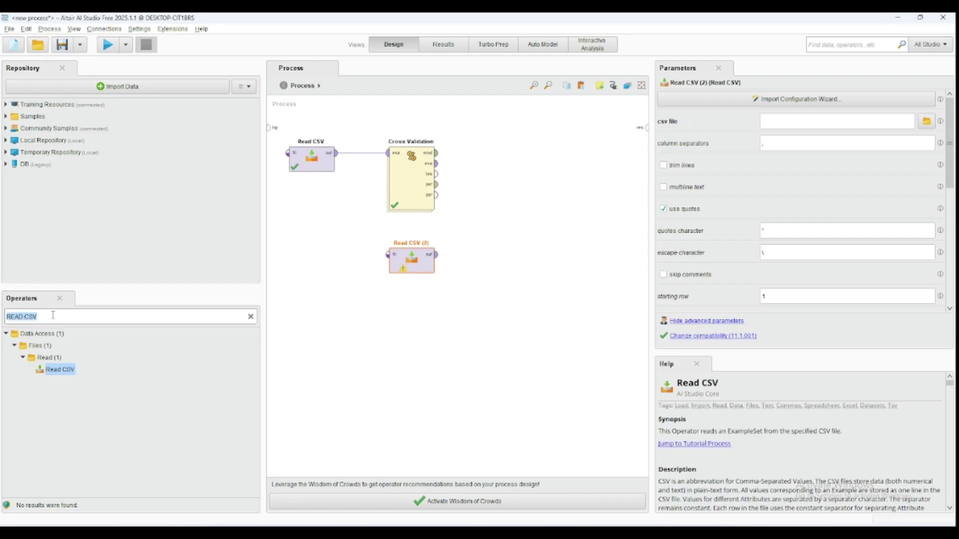
text(APLLY MODE)
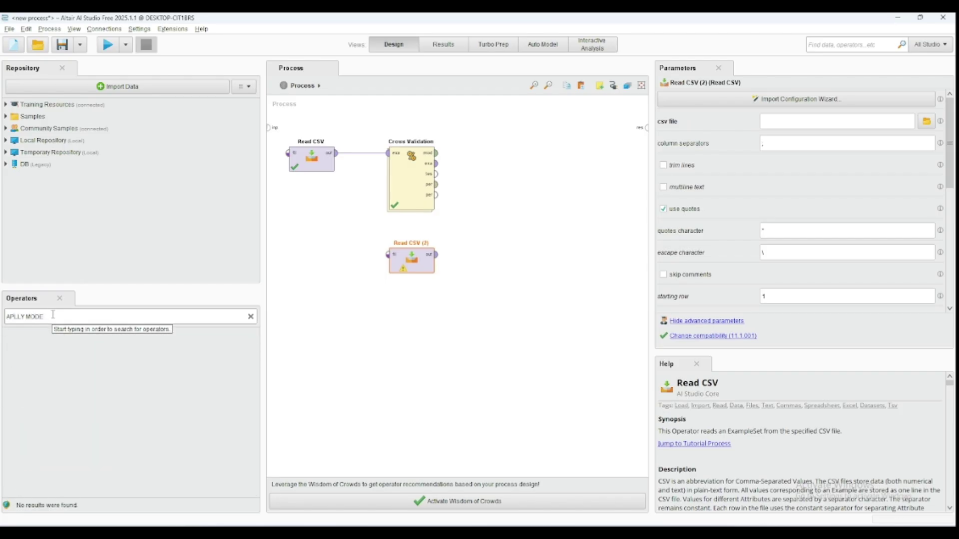
click(17, 318)
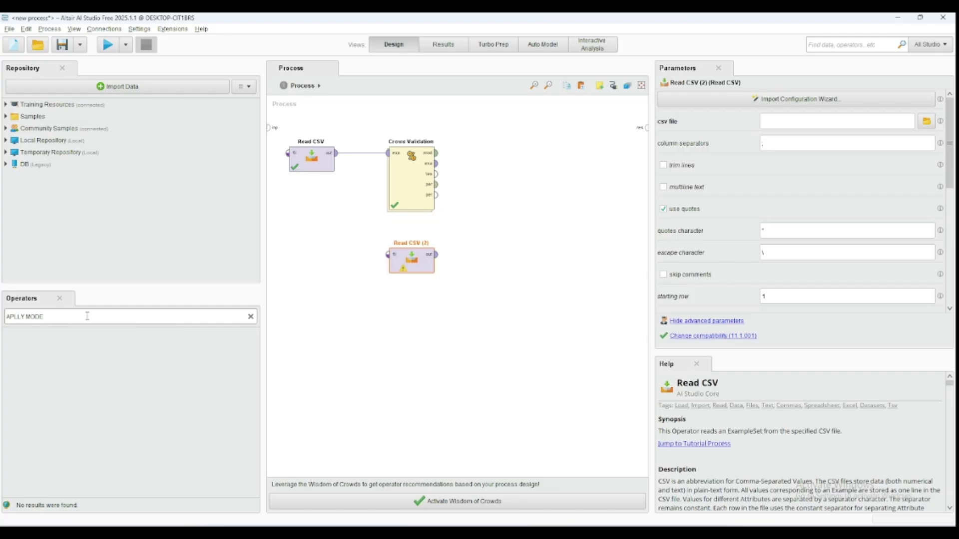
key(BackSpace)
text(P)
click(40, 395)
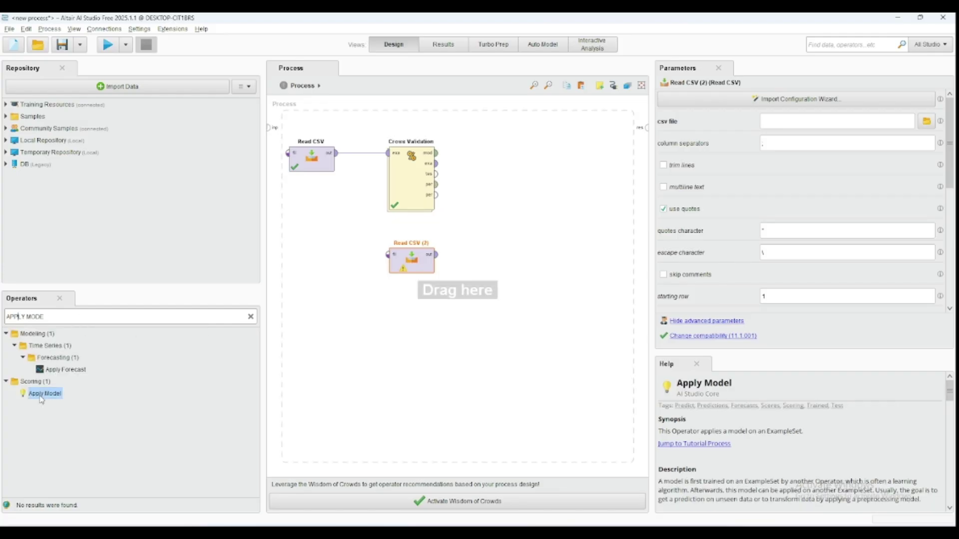
drag(42, 400, 507, 184)
Step: Connect Cross Validation's model and the second Read CSV's output to Apply Model, and both Apply Model outputs to the process results
click(436, 153)
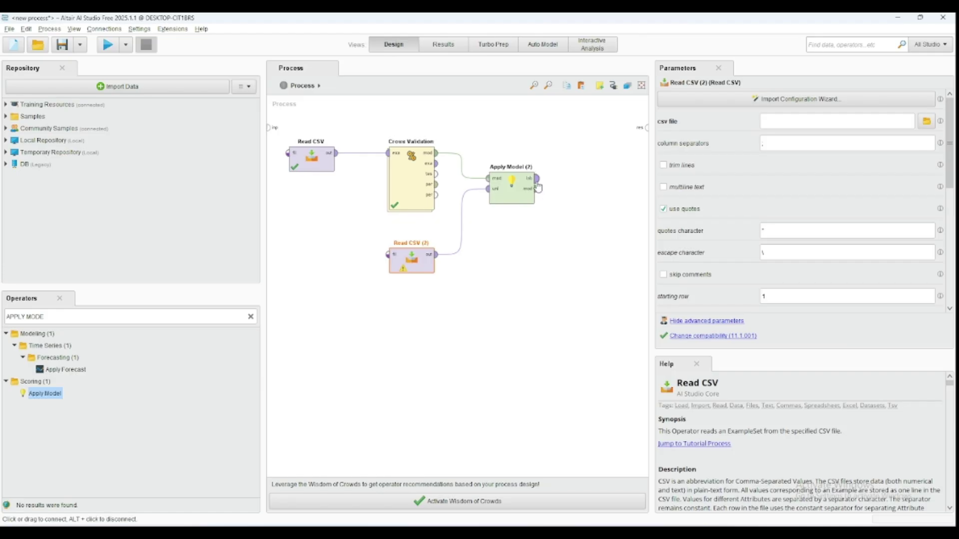
click(537, 178)
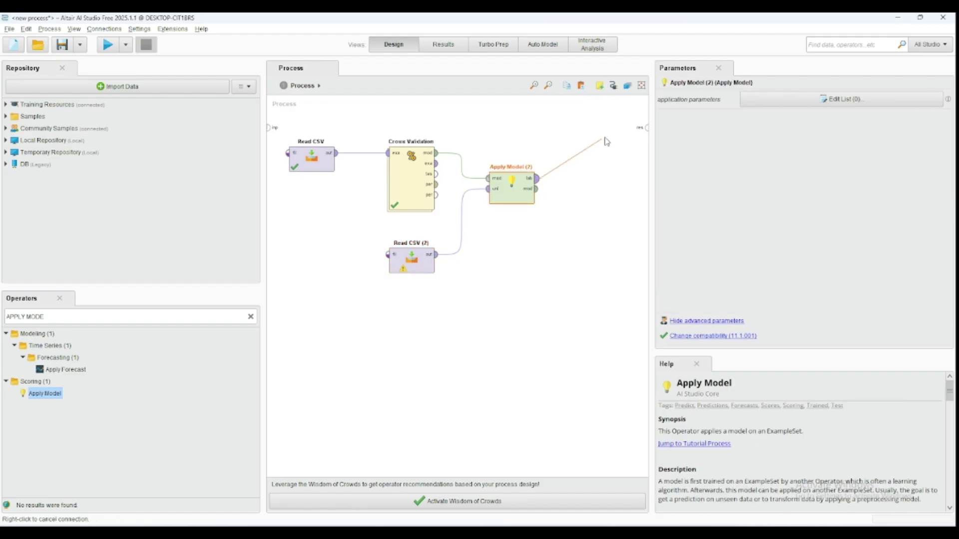
click(647, 127)
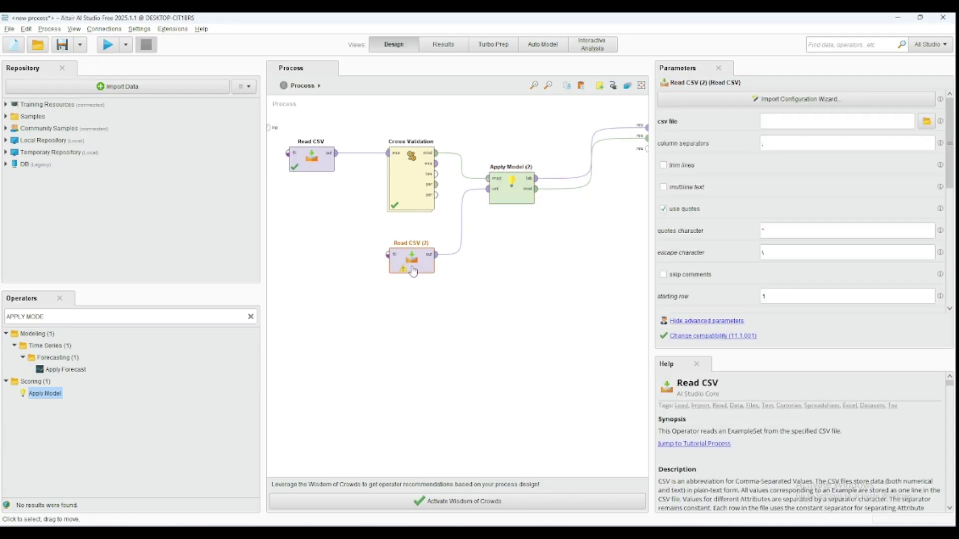
Step: Load heart_disease_I TEST.csv from the Desktop into the second Read CSV using the import wizard, keeping the default comma-separated data format
click(800, 100)
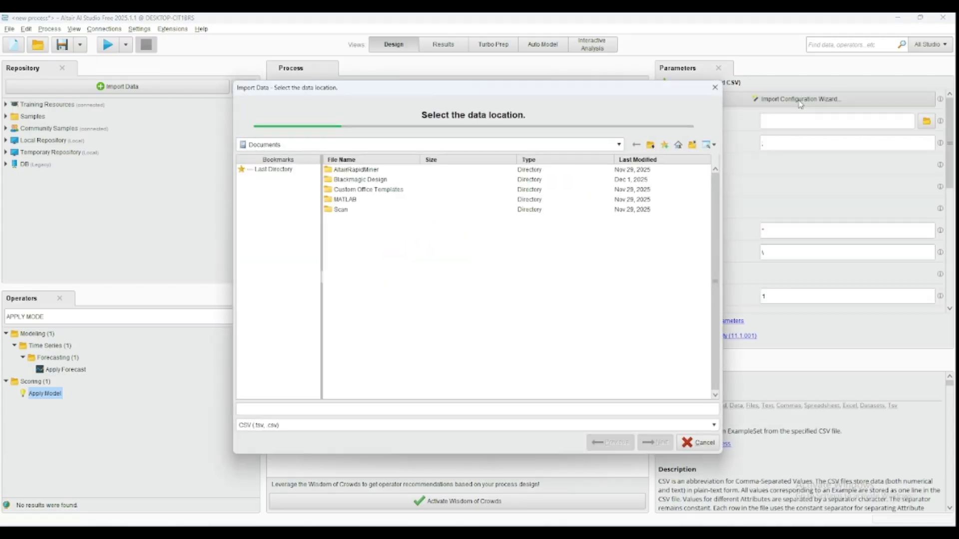
click(619, 146)
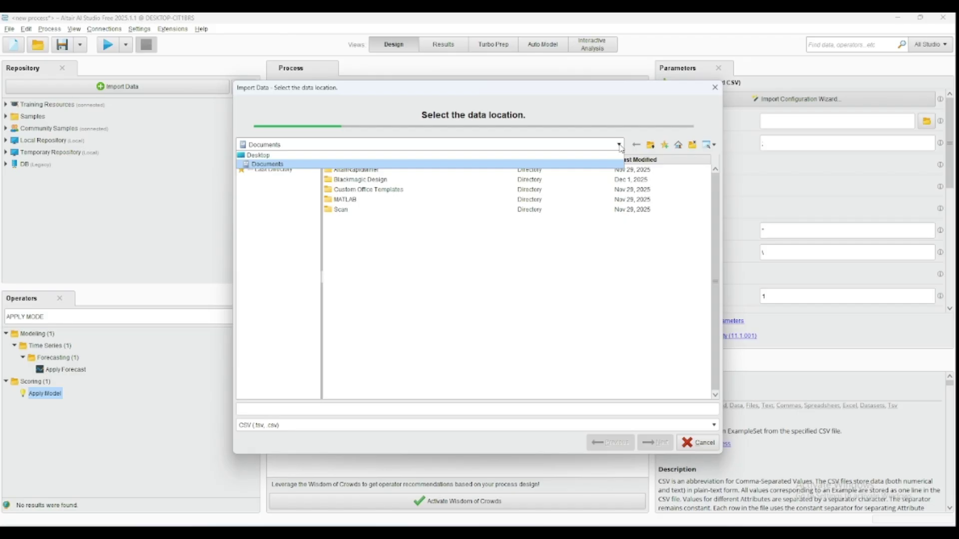
click(525, 155)
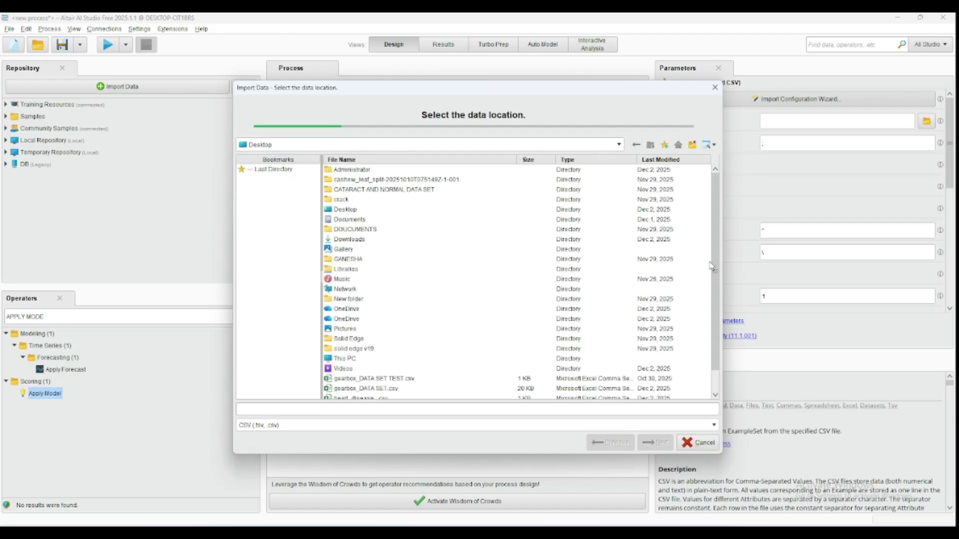
drag(712, 266, 715, 294)
click(385, 386)
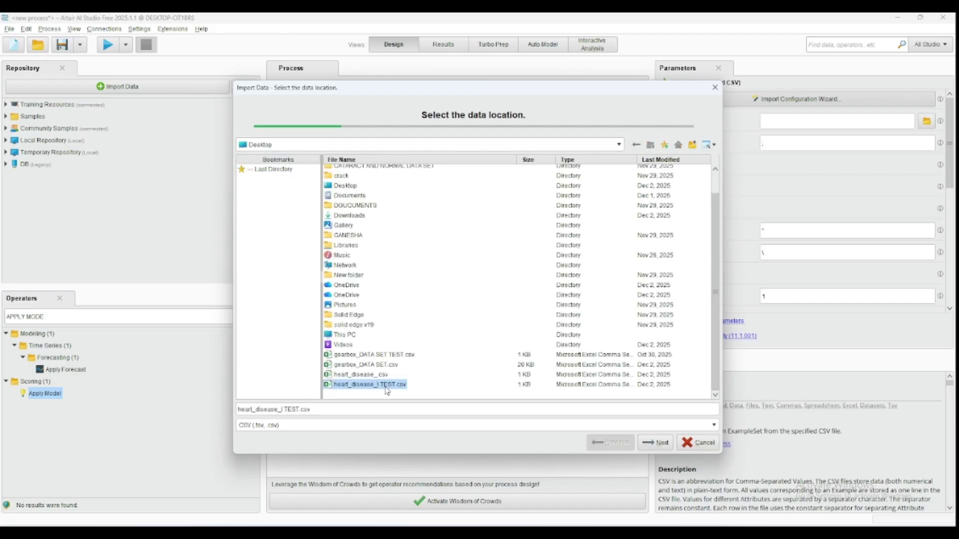
click(662, 443)
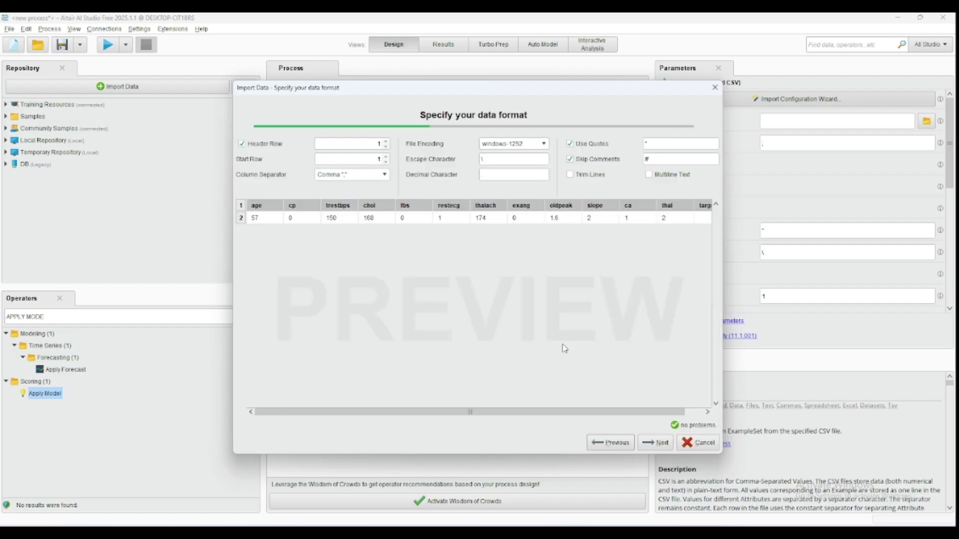
drag(581, 412, 602, 412)
click(661, 444)
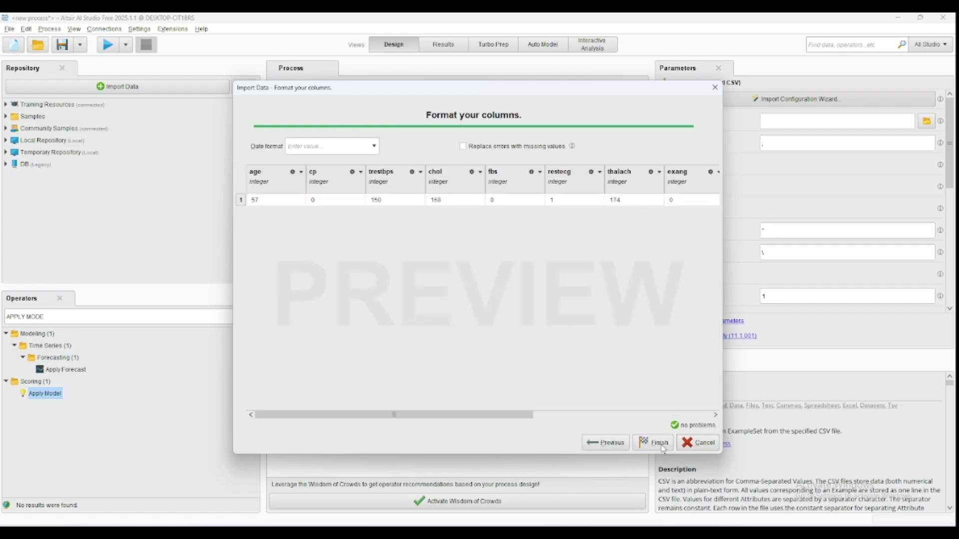
Step: Assign the label role to the target column of the test data and finish the import
drag(505, 415, 698, 398)
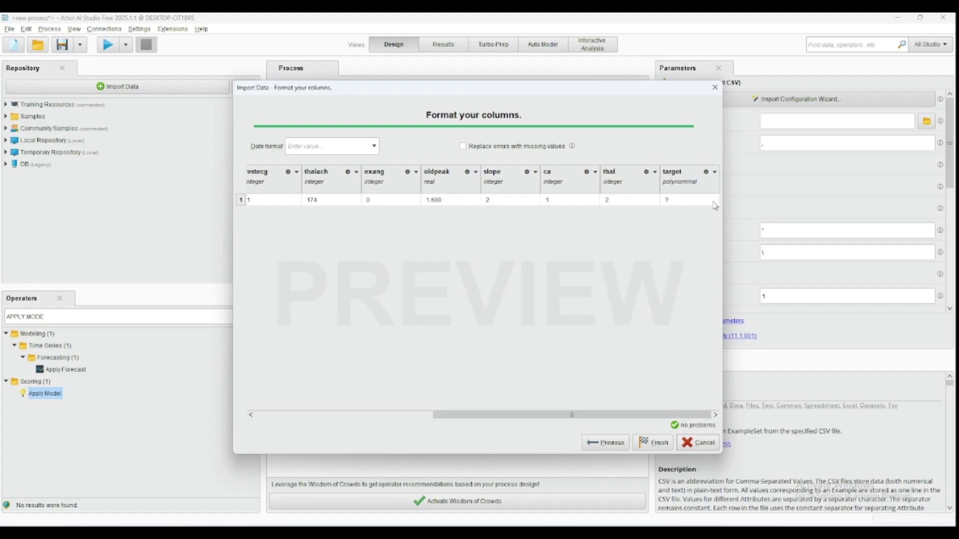
click(715, 173)
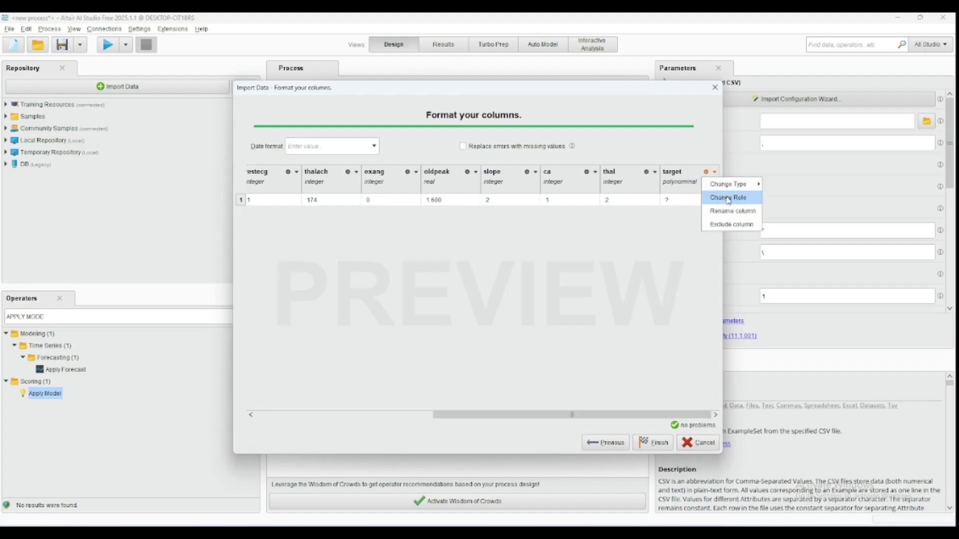
click(729, 197)
click(600, 278)
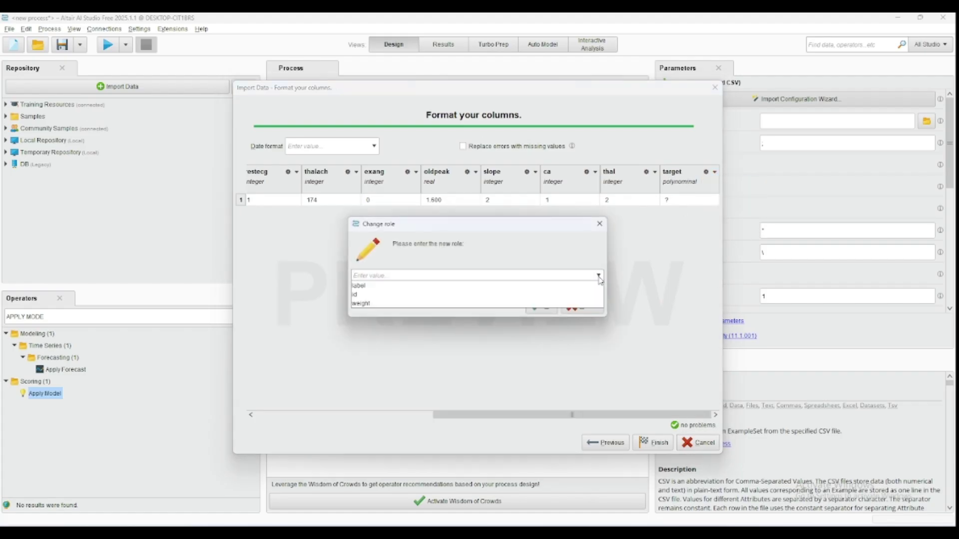
click(509, 291)
click(551, 311)
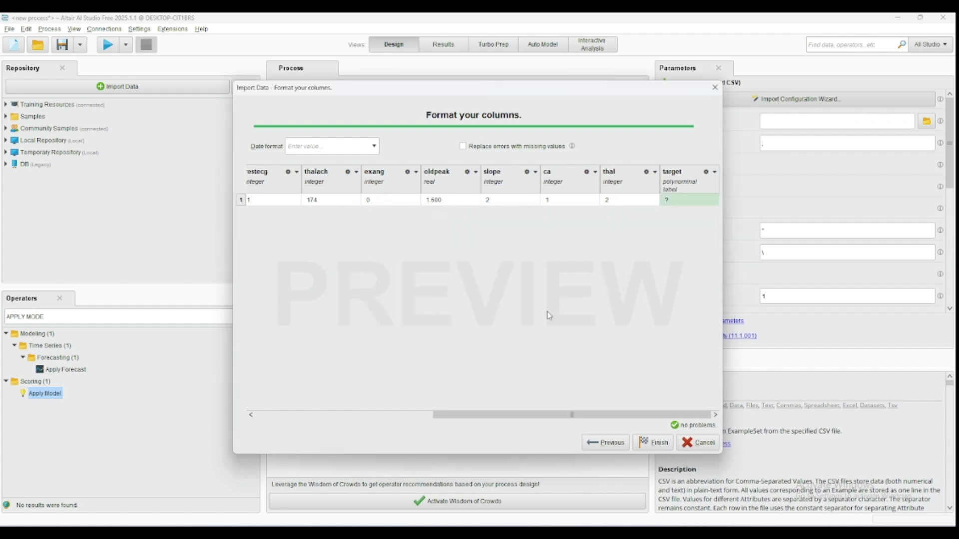
click(653, 442)
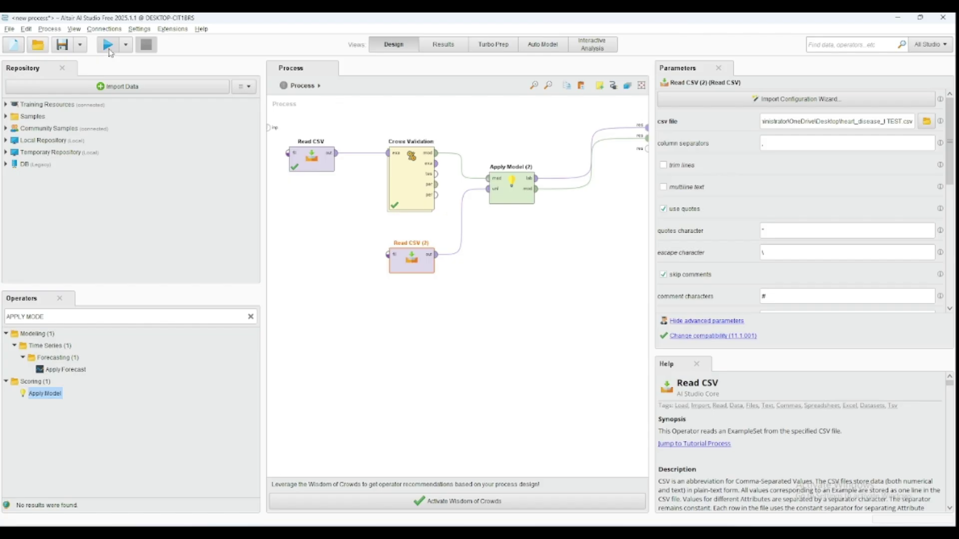
Step: Run the process and inspect the target prediction in the ExampleSet produced by Apply Model
click(110, 52)
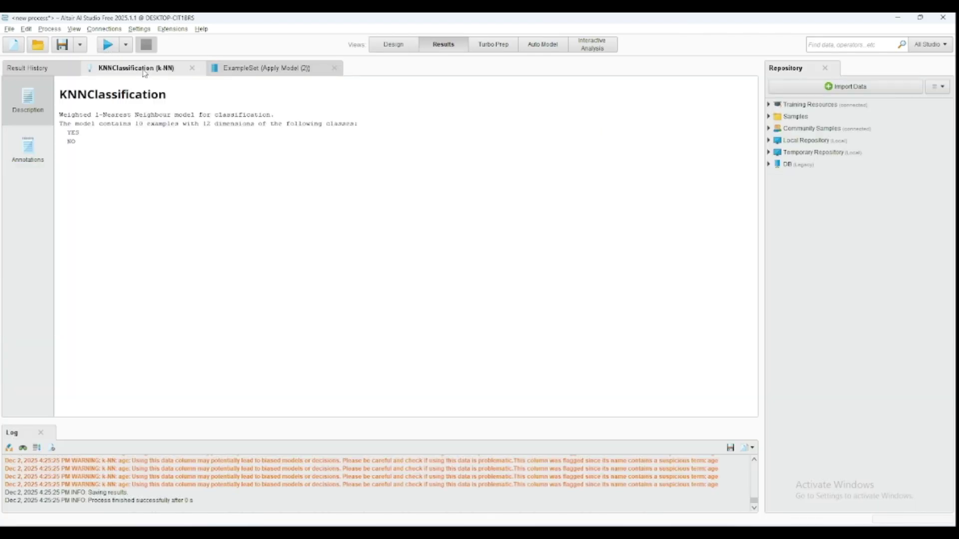
click(246, 69)
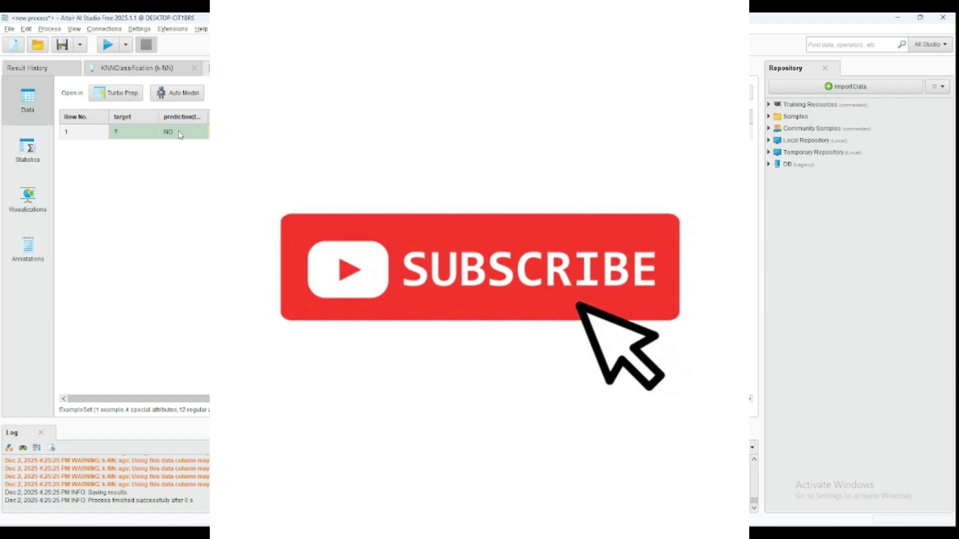
drag(228, 398, 201, 398)
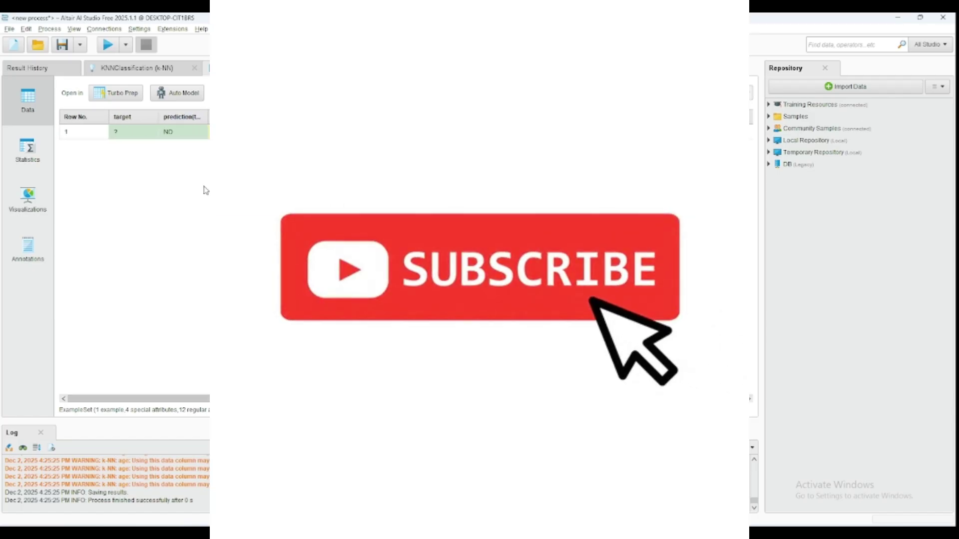